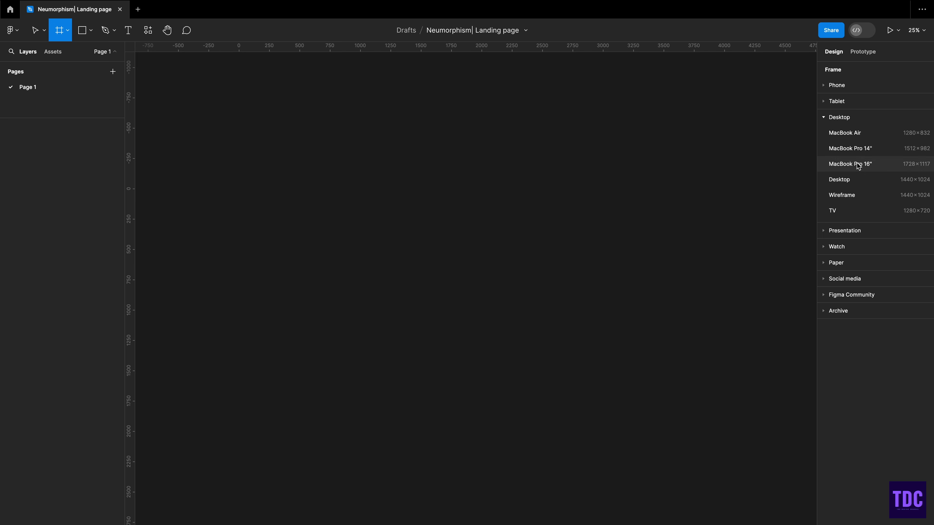
# Step: Create a MacBook Pro 16" frame measuring 1728 × 1117
pyautogui.click(856, 165)
pyautogui.scroll(5, 414, 259)
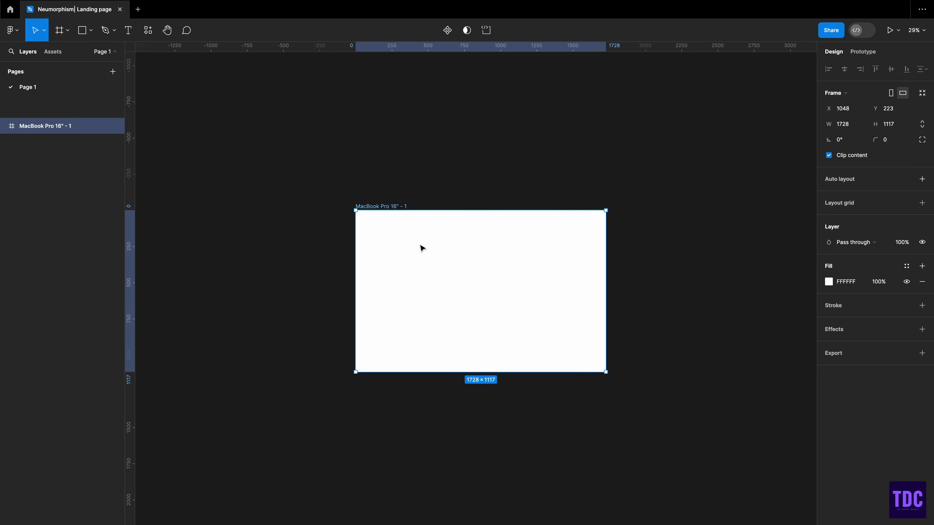
pyautogui.hscroll(-2, 396, 260)
pyautogui.scroll(1, 395, 259)
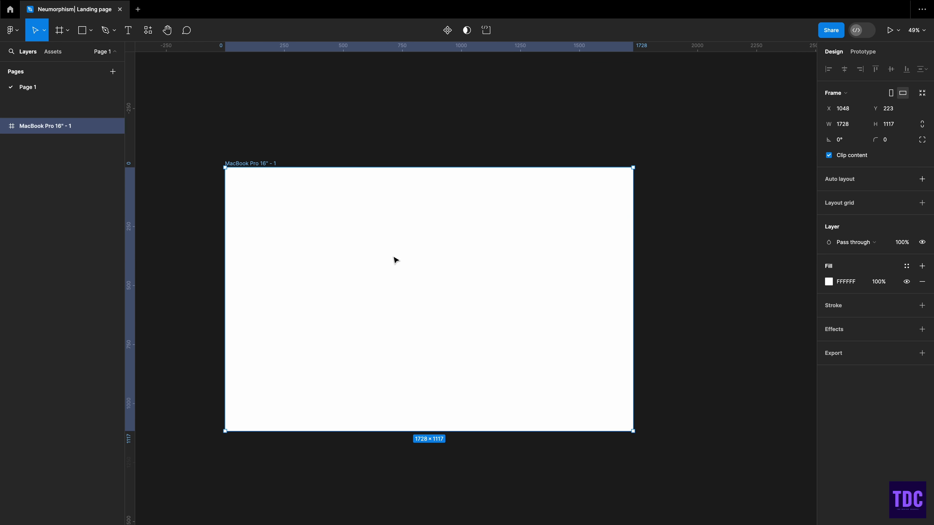
# Step: Draw an 864 × 1117 rectangle covering the right half of the frame
pyautogui.click(83, 30)
pyautogui.click(91, 30)
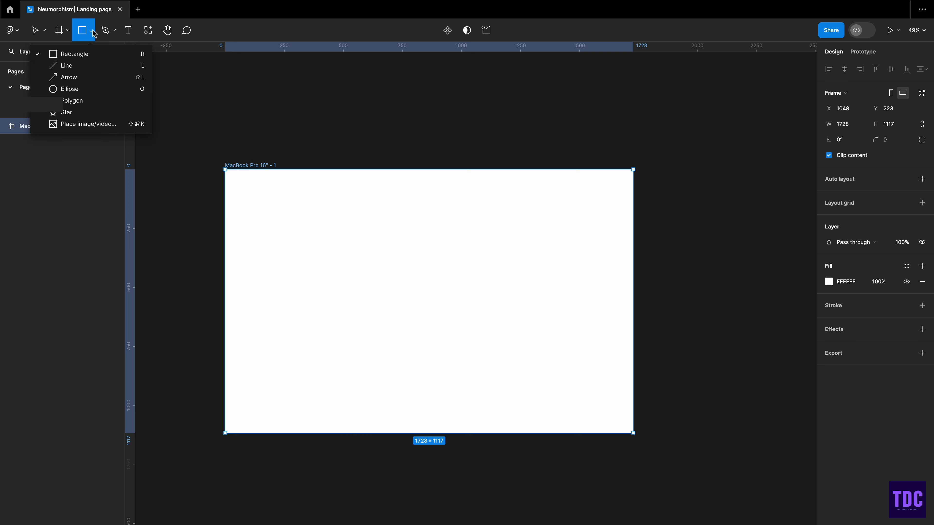
pyautogui.click(77, 54)
pyautogui.moveTo(427, 169)
pyautogui.mouseDown()
pyautogui.moveTo(562, 378)
pyautogui.moveTo(632, 432)
pyautogui.mouseUp()
pyautogui.hscroll(2, 400, 288)
pyautogui.scroll(-1, 400, 288)
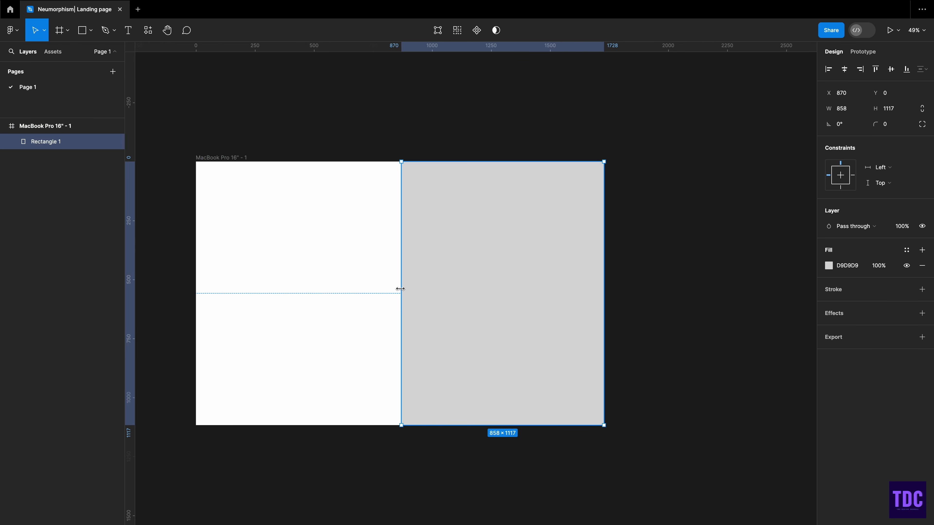
pyautogui.click(358, 181)
pyautogui.click(510, 294)
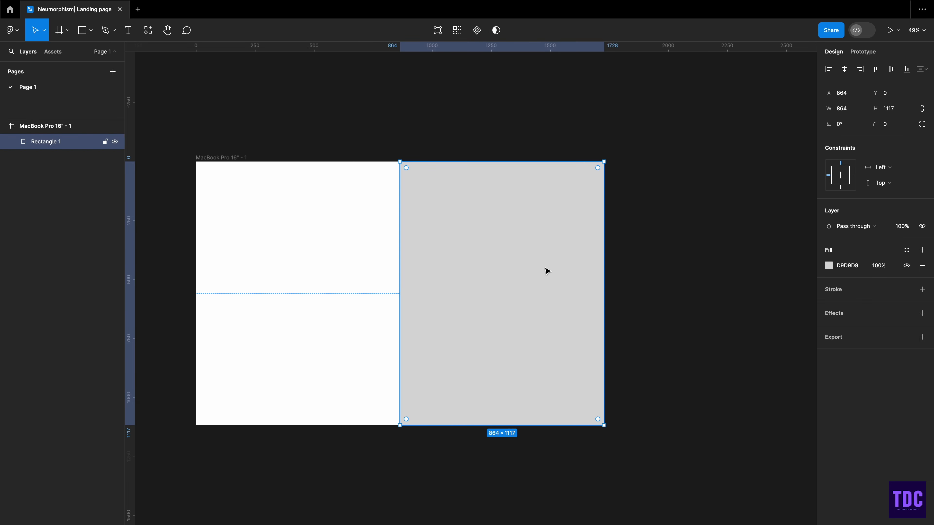
# Step: Fill the right-half rectangle with the orange colour E1985C
pyautogui.click(829, 266)
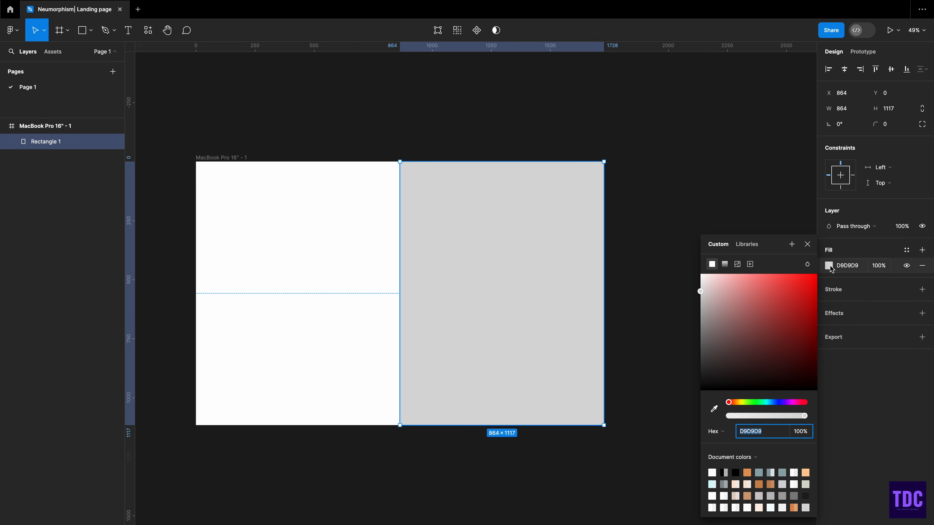
pyautogui.press('Return')
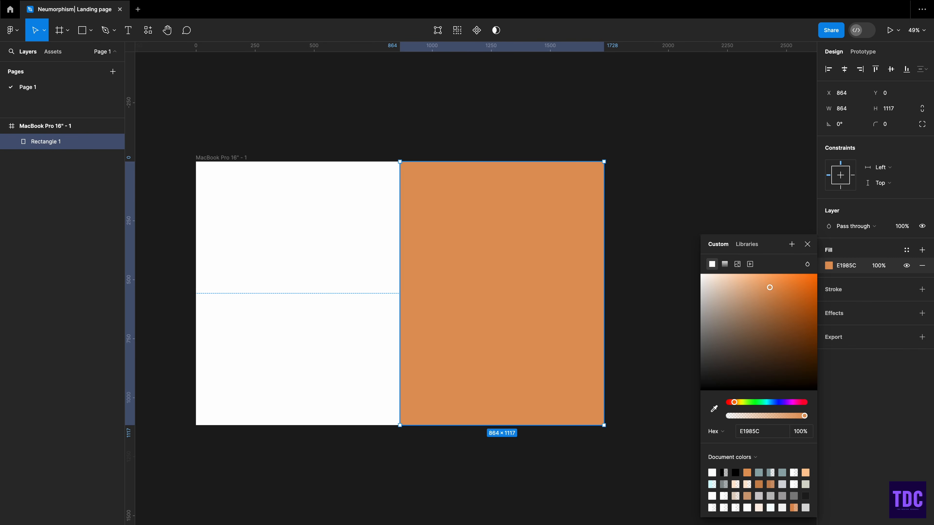
pyautogui.click(640, 173)
# Step: Duplicate the orange rectangle onto the left half of the frame and change the copy's fill to white, FFFFFF
pyautogui.click(528, 256)
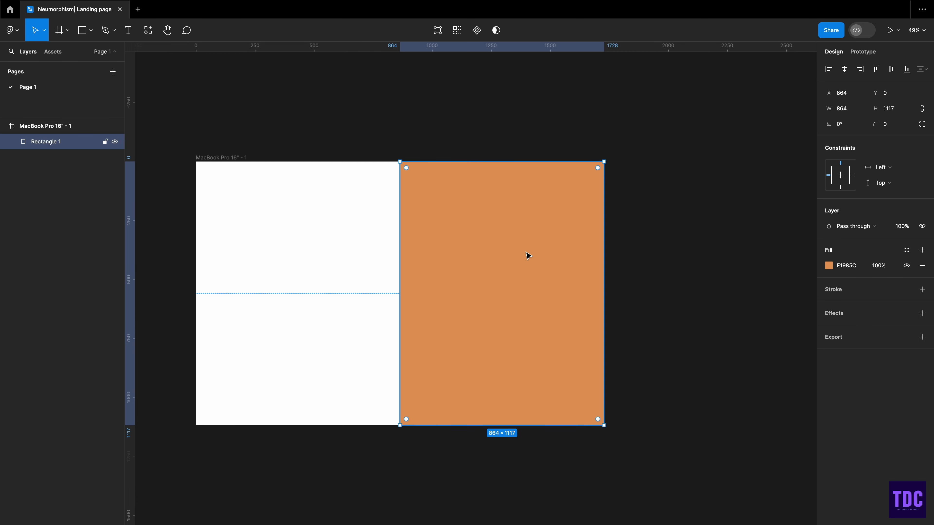
pyautogui.moveTo(528, 256); pyautogui.dragTo(323, 253)
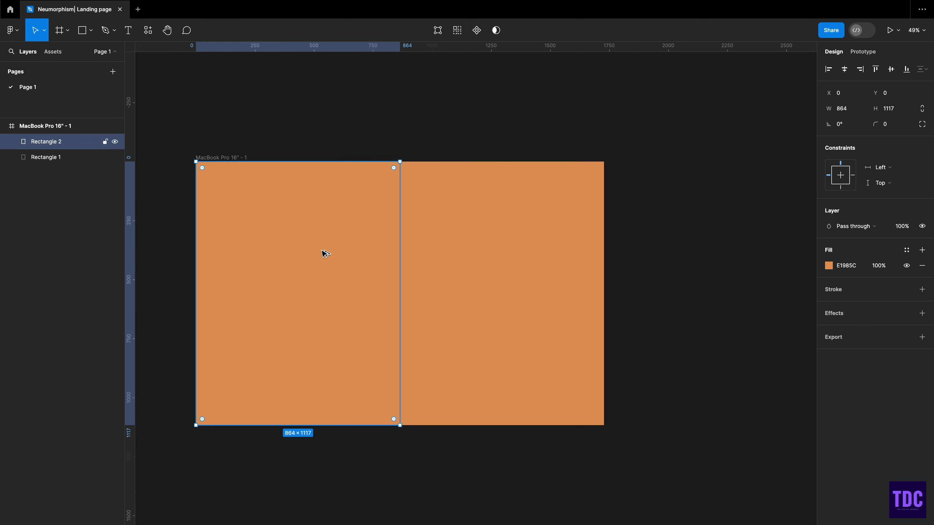
pyautogui.click(827, 266)
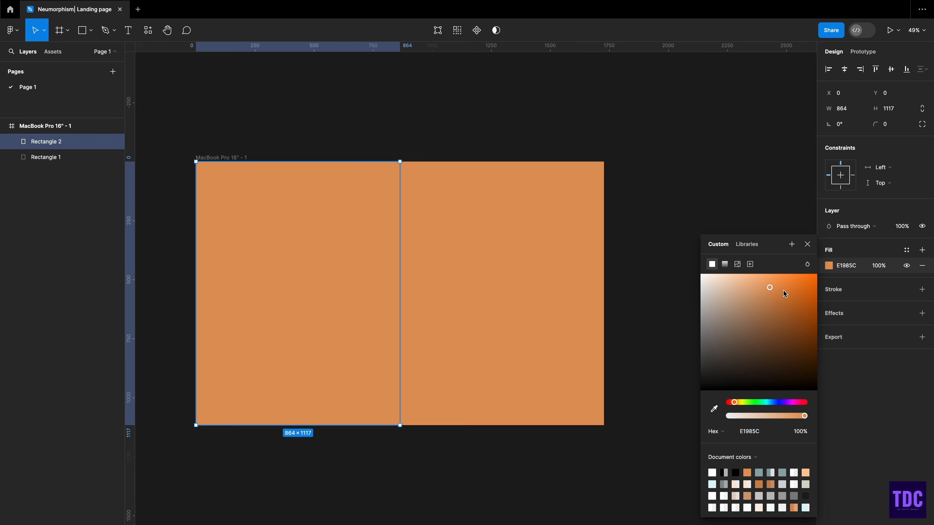
pyautogui.moveTo(783, 292); pyautogui.dragTo(684, 275)
pyautogui.click(724, 157)
pyautogui.click(367, 228)
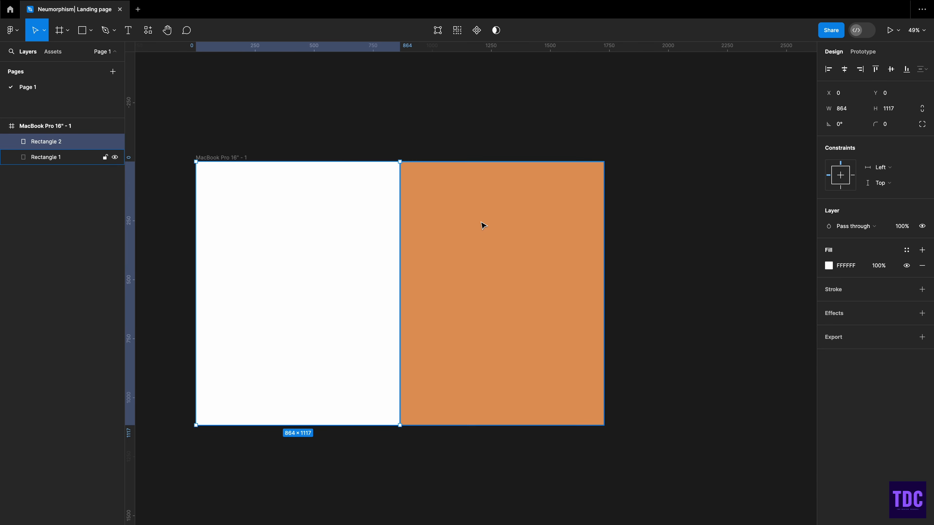
# Step: Replace the left rectangle's solid fill with the photo of the woman in sunglasses
pyautogui.click(828, 265)
pyautogui.click(737, 264)
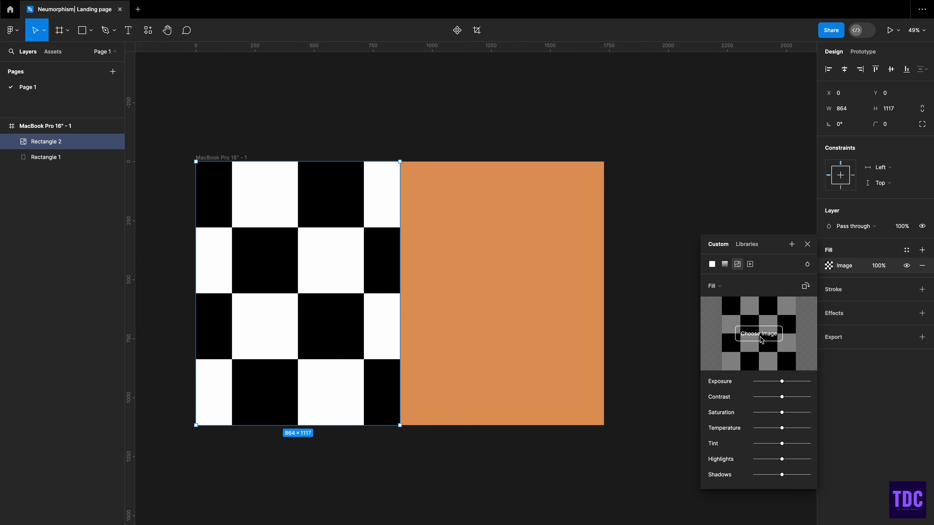
pyautogui.click(758, 333)
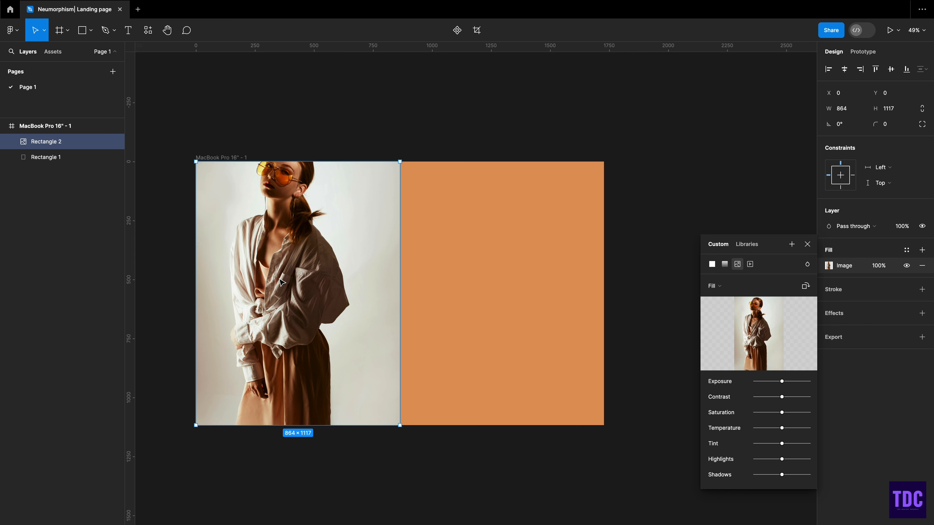
# Step: Set the photo fill to Crop and shift the image down so the woman's whole head lies inside the rectangle
pyautogui.click(714, 286)
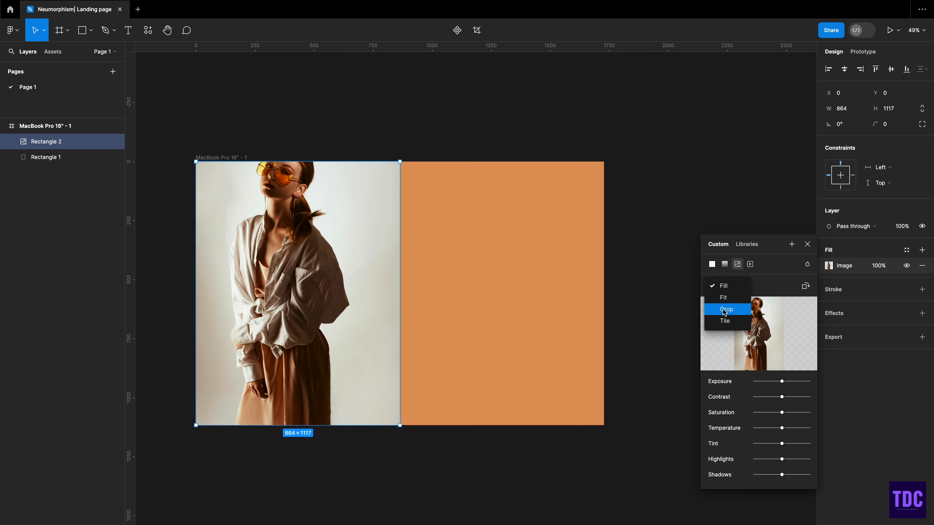
pyautogui.click(721, 310)
pyautogui.moveTo(314, 246); pyautogui.dragTo(313, 266)
pyautogui.scroll(-2, 312, 267)
pyautogui.press('Escape')
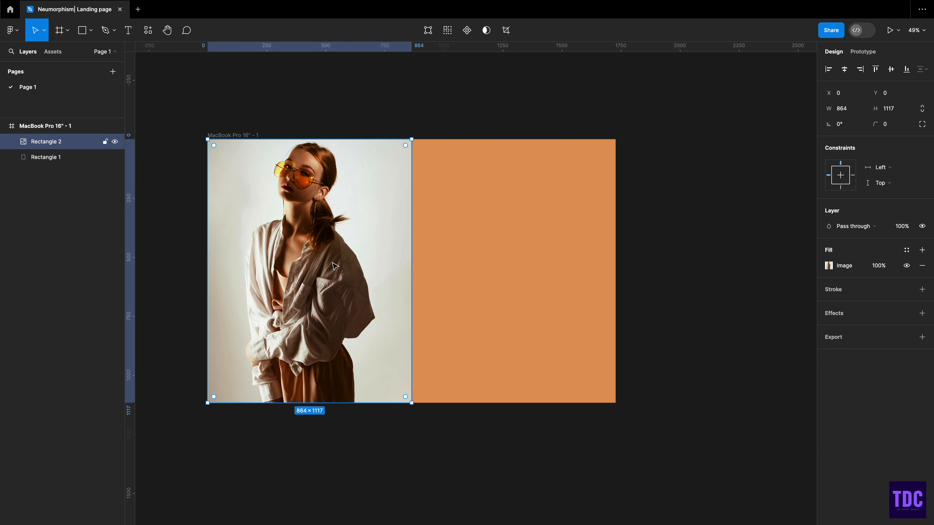
# Step: Flip the photo rectangle horizontally and deselect it
pyautogui.rightClick(333, 228)
pyautogui.moveTo(365, 437)
pyautogui.click(375, 500)
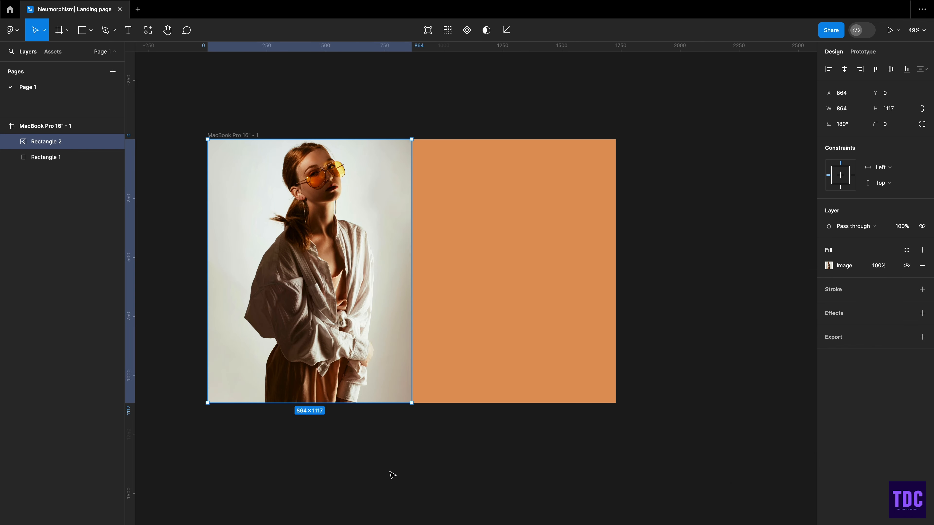
pyautogui.click(395, 468)
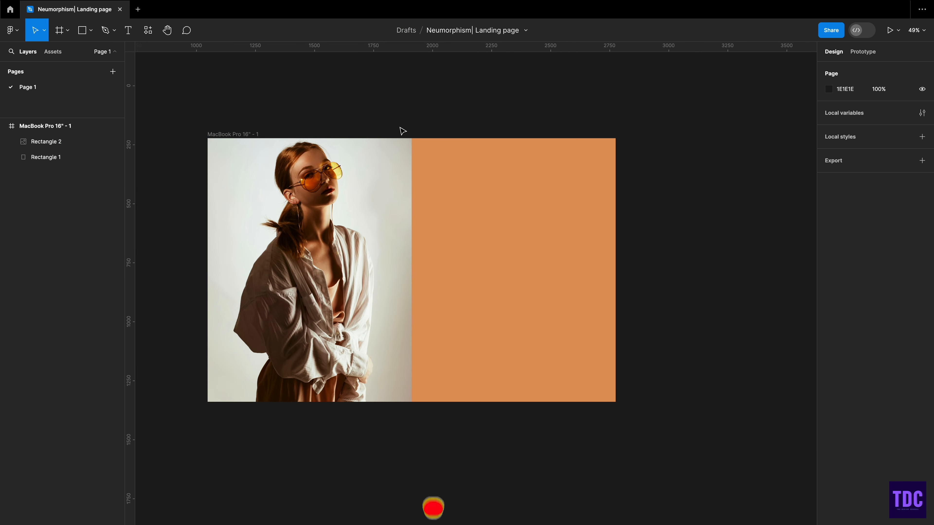
# Step: Draw a text box about 462 × 114 in the upper part of the orange half and set its font size to 48
pyautogui.click(128, 33)
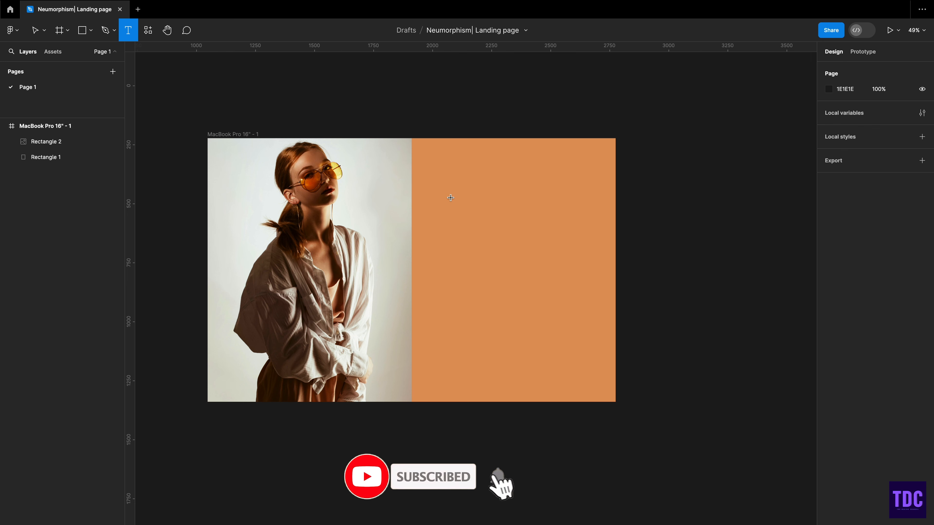
pyautogui.moveTo(448, 195); pyautogui.dragTo(556, 223)
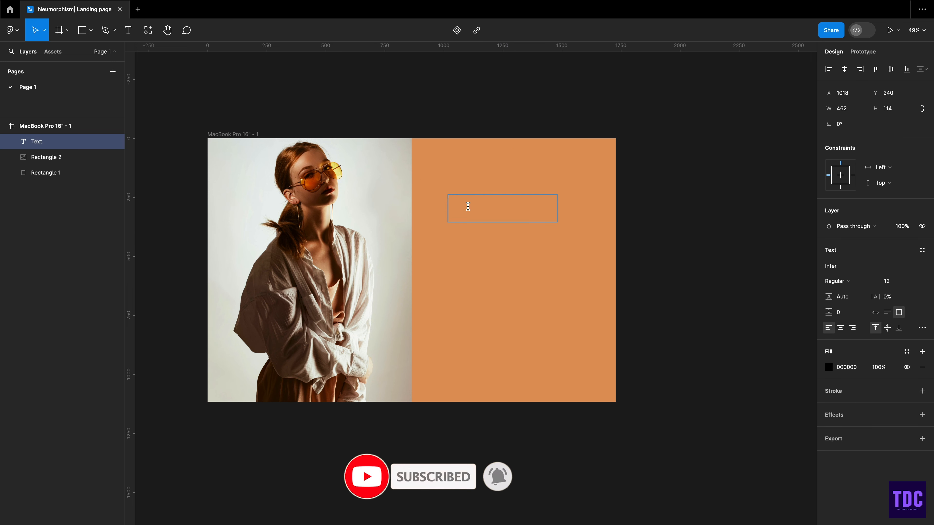
pyautogui.click(912, 281)
pyautogui.click(897, 256)
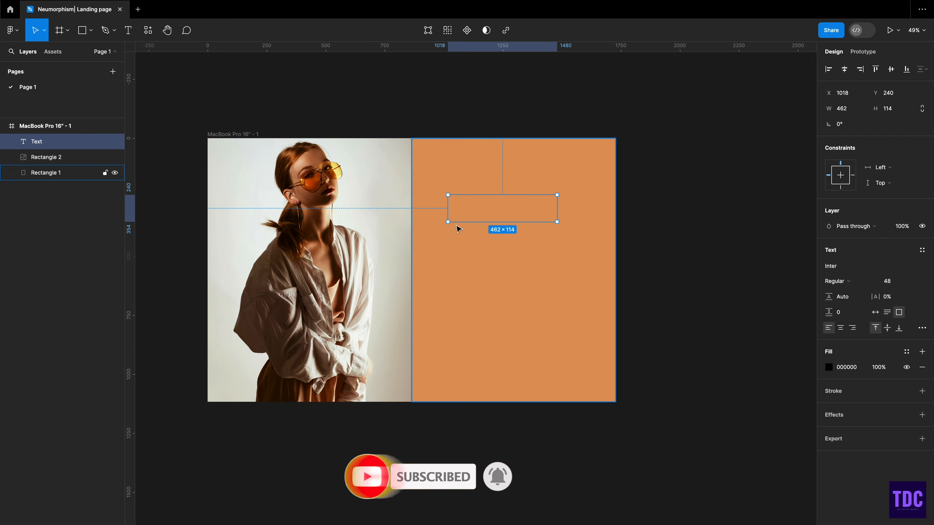
# Step: Paste the heading "Textured Shirt" into the empty text box
pyautogui.rightClick(454, 202)
pyautogui.doubleClick(484, 209)
pyautogui.rightClick(484, 208)
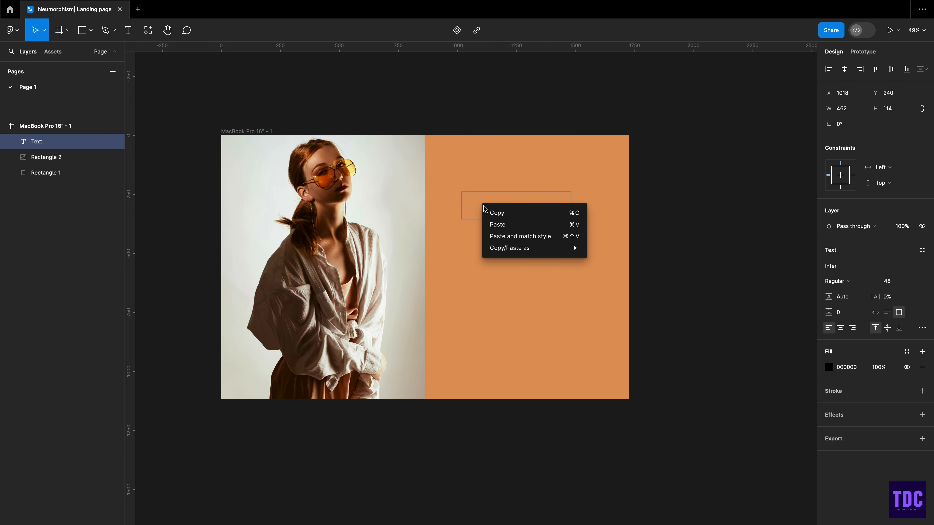
pyautogui.click(500, 225)
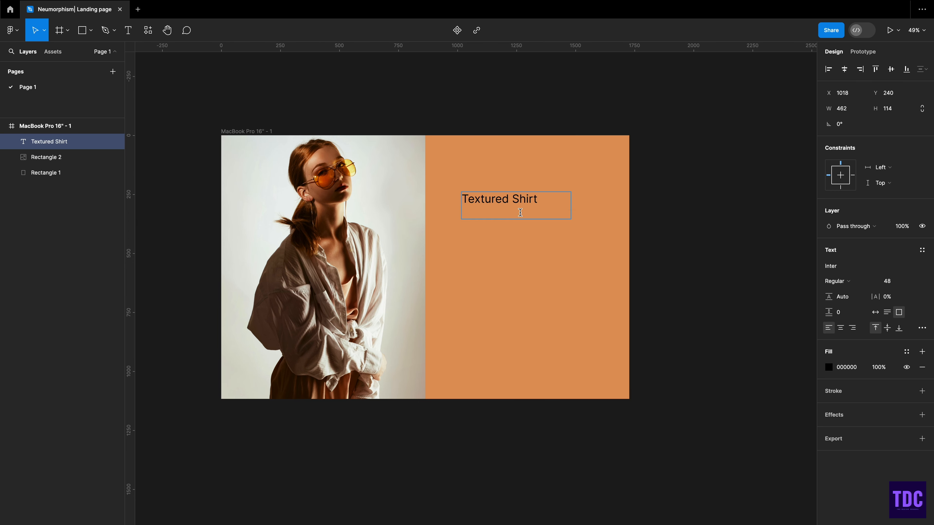
# Step: Set the "Textured Shirt" heading's font size to 69 and its letter spacing to 4%
pyautogui.click(905, 282)
pyautogui.press('Escape')
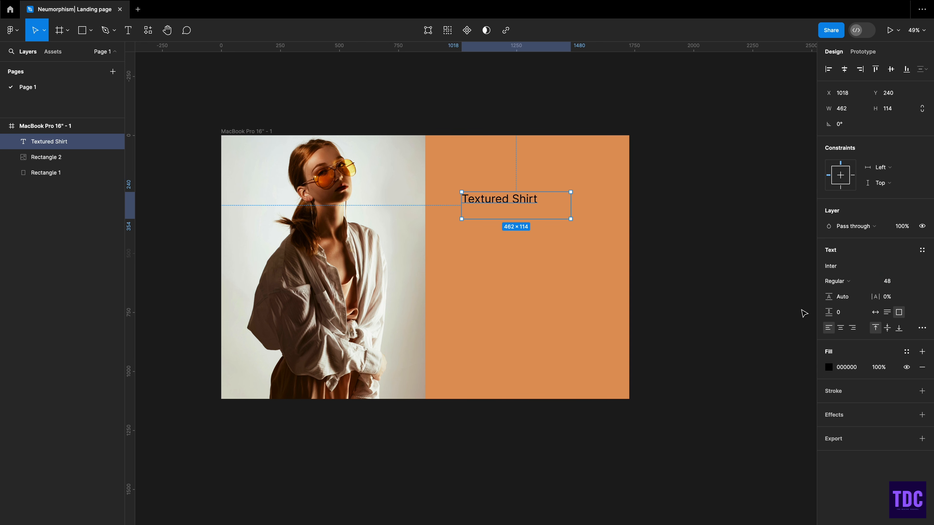
pyautogui.click(892, 287)
pyautogui.click(888, 297)
pyautogui.write('69')
pyautogui.press('Return')
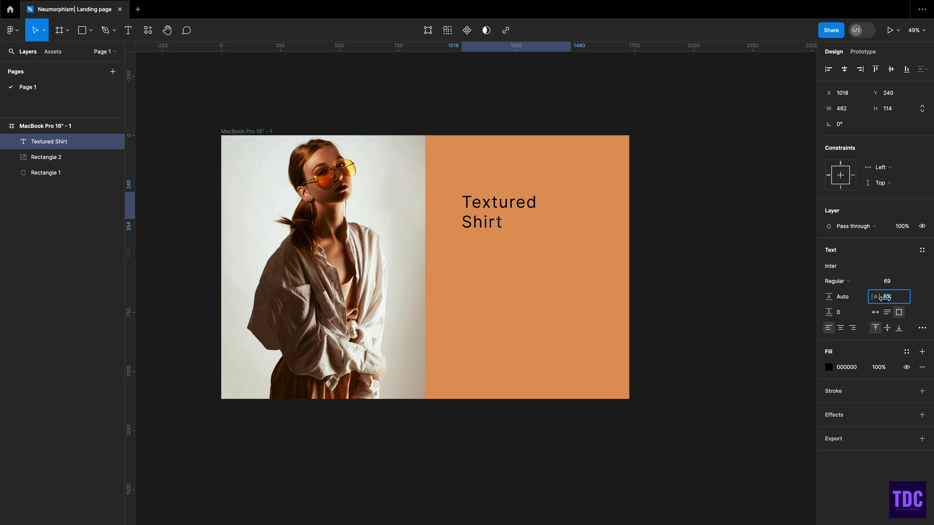
pyautogui.write('4')
pyautogui.press('Return')
# Step: Widen the heading's text box to about 558 and align its text vertically to the middle
pyautogui.moveTo(573, 211); pyautogui.dragTo(594, 206)
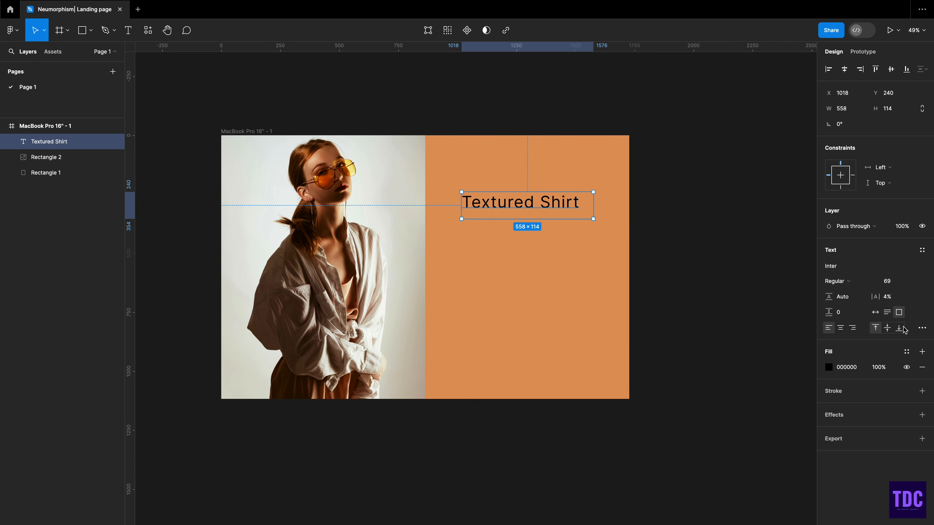
pyautogui.click(886, 327)
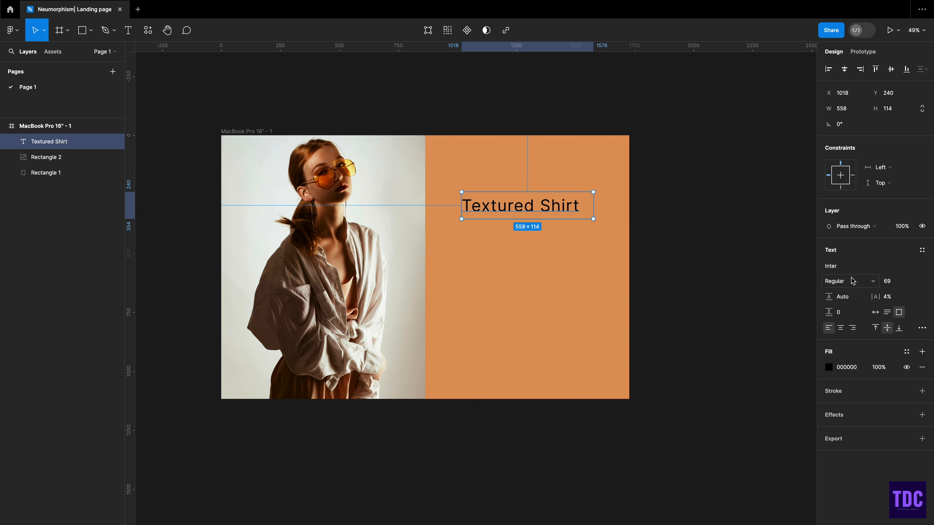
# Step: Change the heading's font to Poppins and its weight to Bold
pyautogui.click(834, 267)
pyautogui.write('pop')
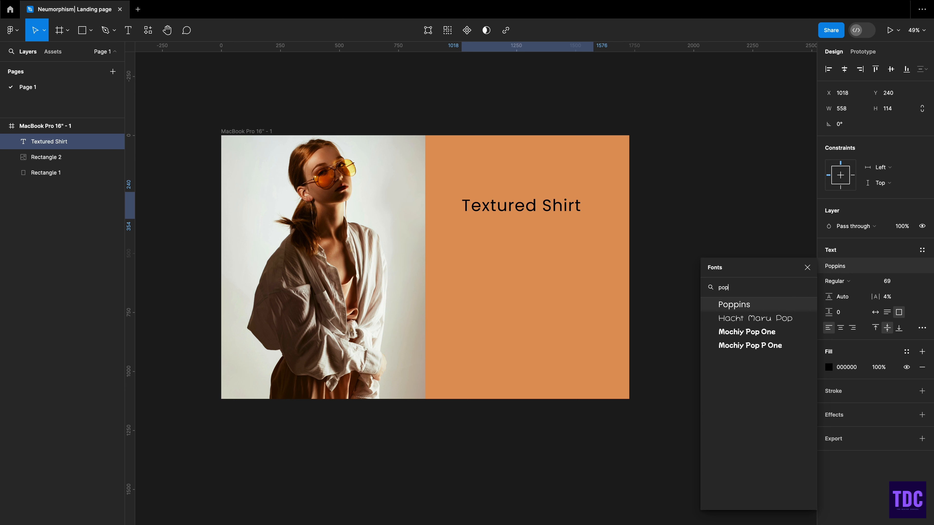
pyautogui.click(749, 309)
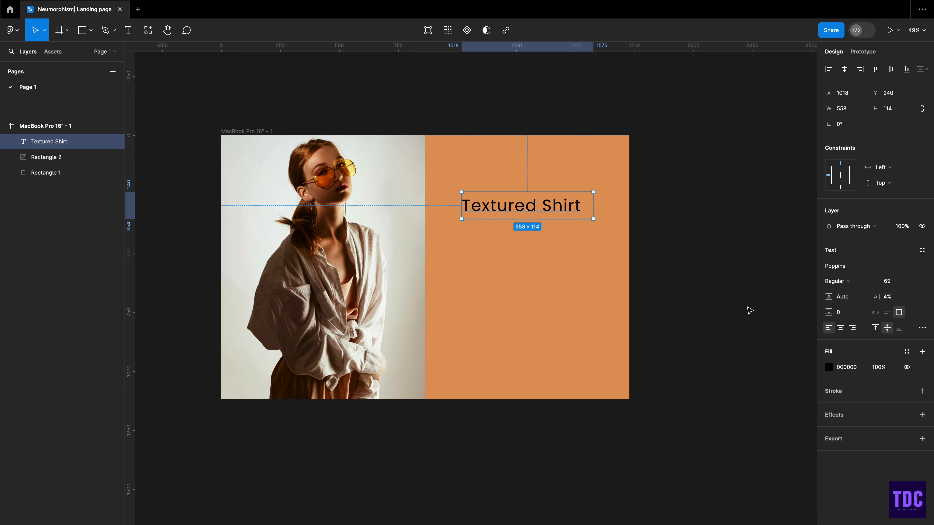
pyautogui.click(873, 281)
pyautogui.click(867, 315)
# Step: Set the heading's text fill to the cream colour FFF0E4
pyautogui.click(859, 371)
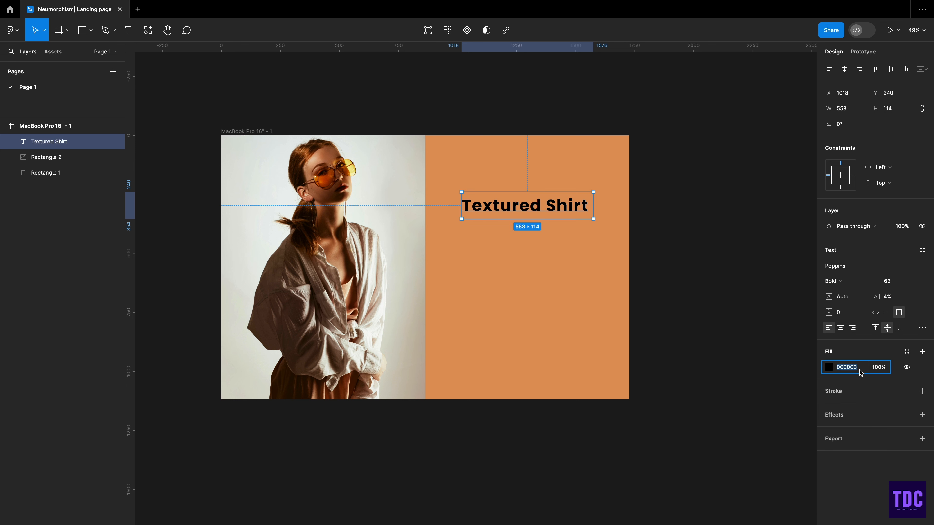
pyautogui.write('FFF0E4')
pyautogui.press('Return')
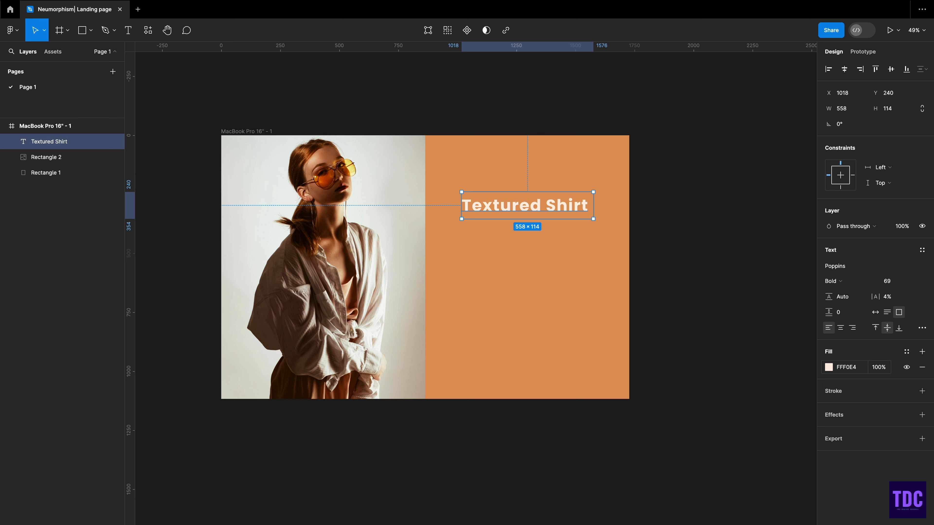
# Step: Reduce the heading's font size to 59 and move it to about X 1028, Y 234
pyautogui.write('59')
pyautogui.click(683, 219)
pyautogui.moveTo(484, 209); pyautogui.dragTo(483, 204)
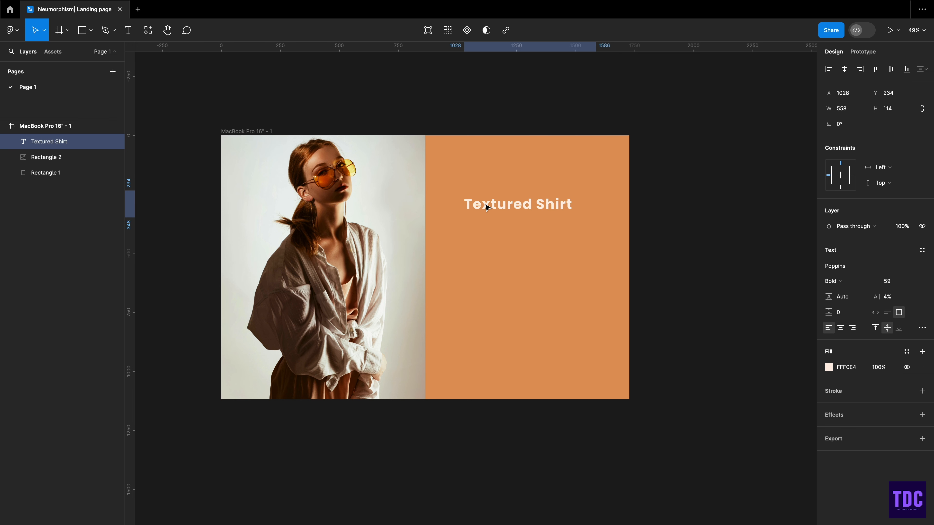
# Step: Add a text box about 252 × 54 above the heading, enter "New Collection" and select all of its text
pyautogui.press('t')
pyautogui.click(464, 187)
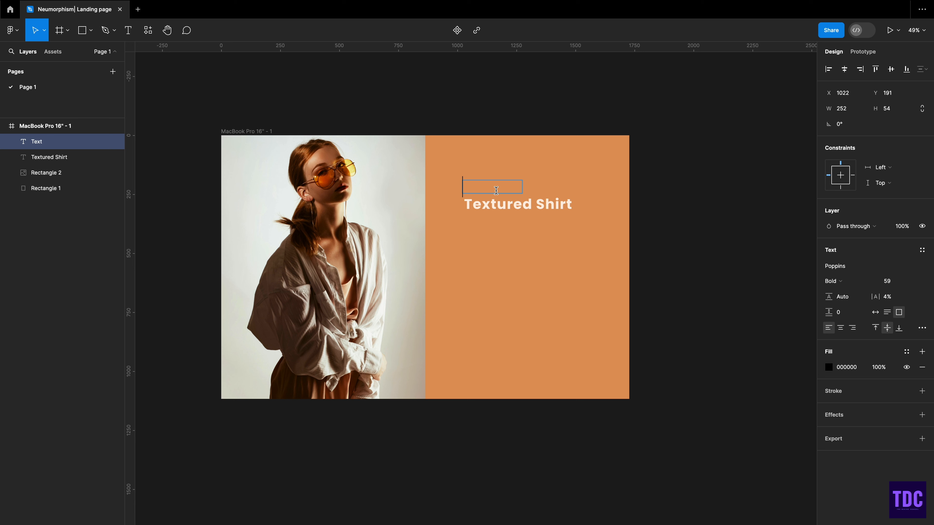
pyautogui.write('New Colle')
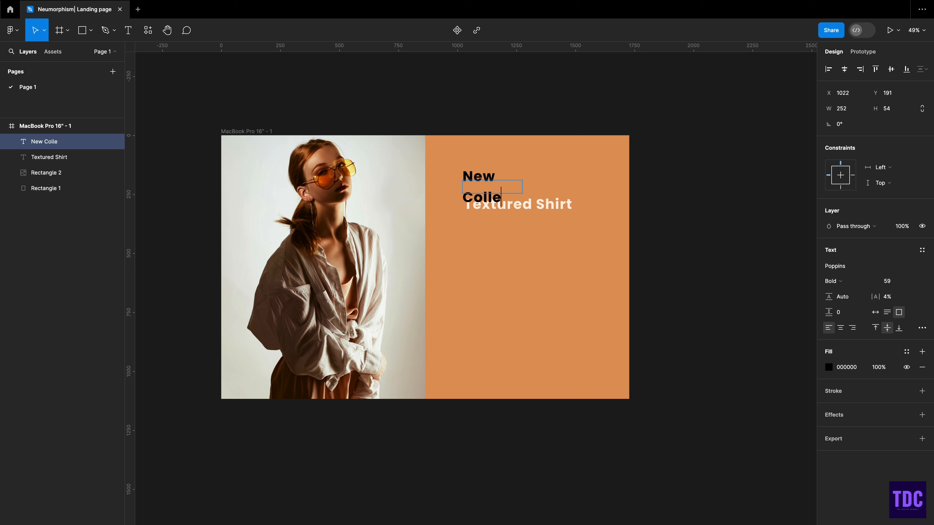
pyautogui.write('ction')
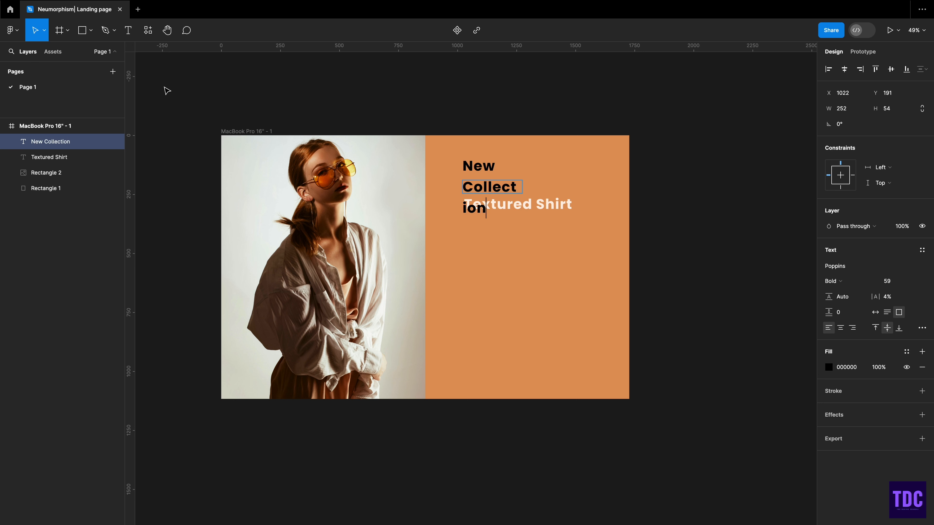
pyautogui.hotkey('ctrl', 'a')
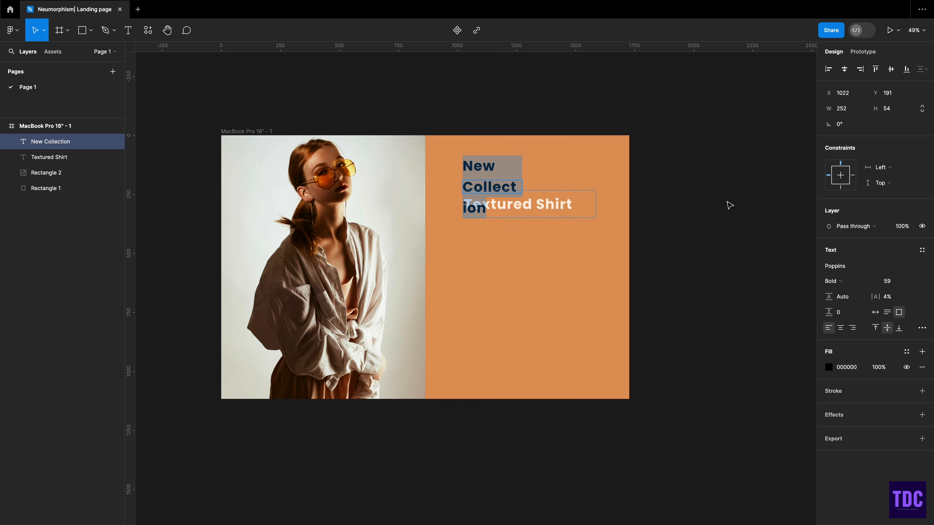
# Step: Set the "New Collection" text to font size 16 with the cream fill FFF0E4
pyautogui.click(912, 283)
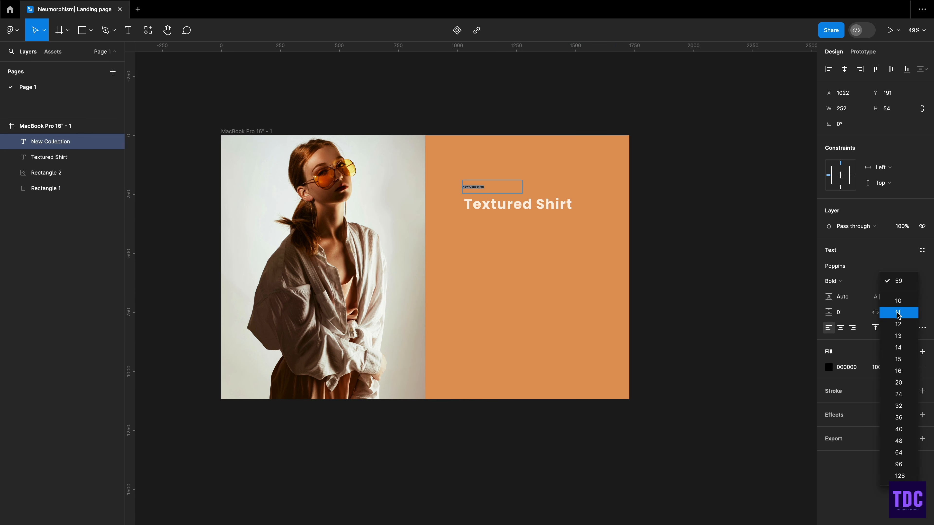
pyautogui.click(898, 371)
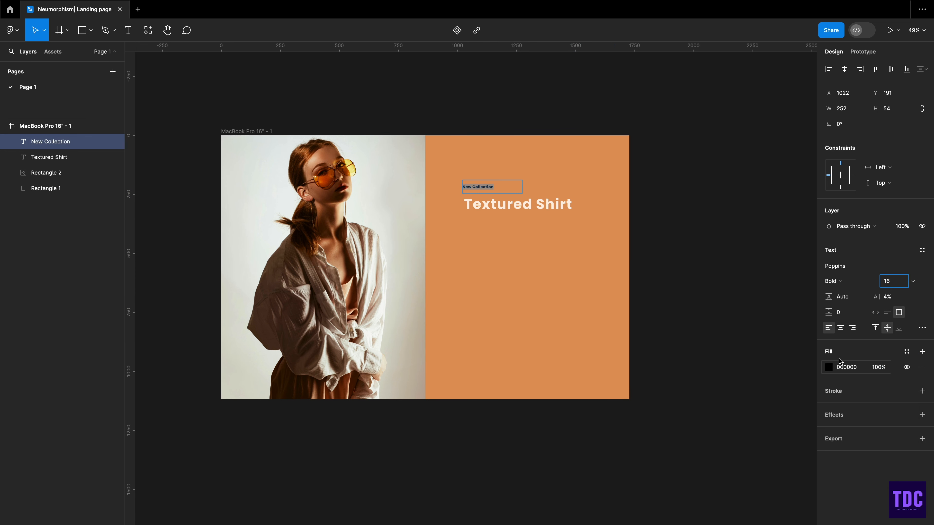
pyautogui.click(854, 368)
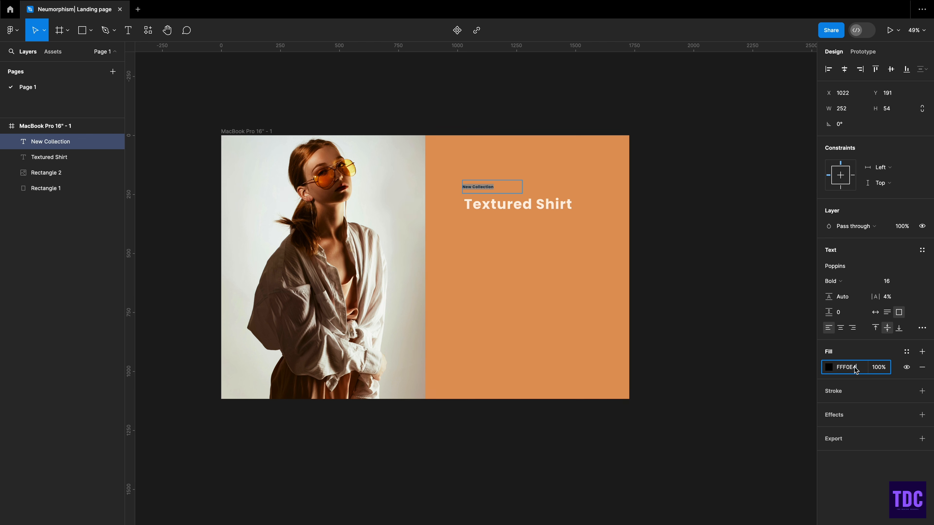
pyautogui.press('Return')
pyautogui.press('Return')
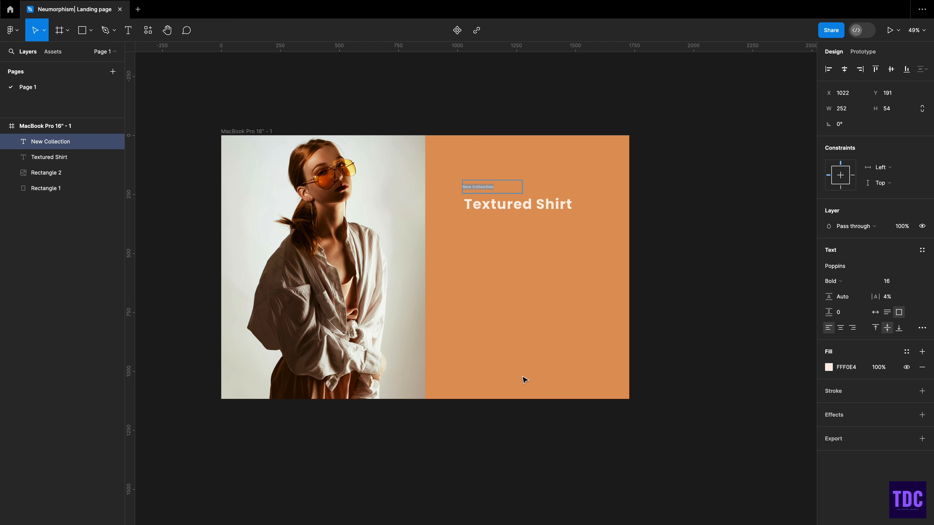
# Step: Change the "New Collection" text's font weight to Medium
pyautogui.click(872, 284)
pyautogui.click(852, 266)
pyautogui.press('Escape')
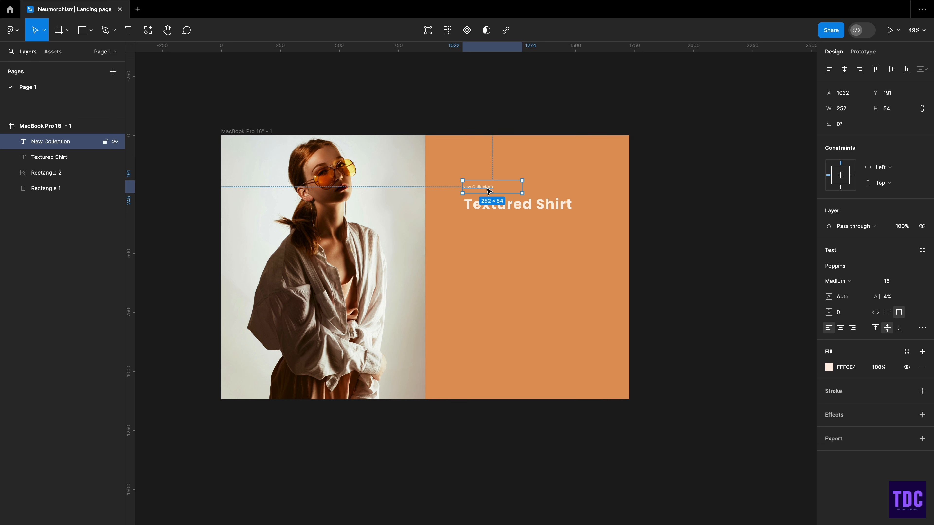
# Step: Move the "New Collection" text to about X 1028, Y 206 and set its font size to 18
pyautogui.moveTo(488, 190); pyautogui.dragTo(490, 194)
pyautogui.click(887, 281)
pyautogui.write('18')
pyautogui.press('Return')
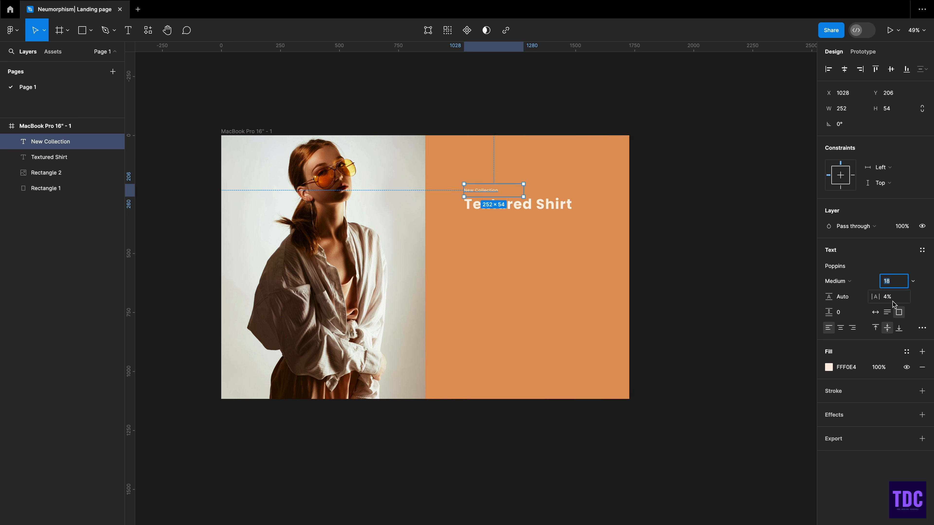
# Step: Increase the "New Collection" text's letter spacing to 20% and set its weight to Regular
pyautogui.moveTo(877, 298); pyautogui.dragTo(892, 297)
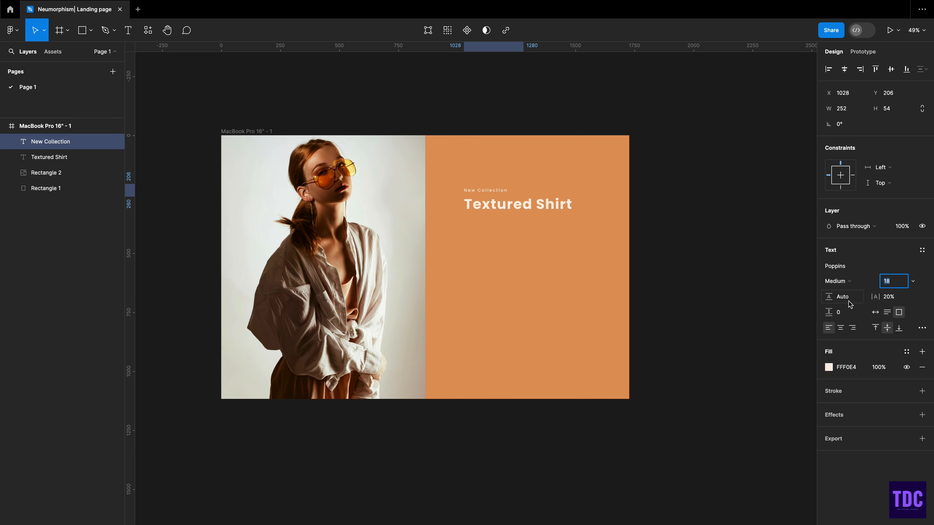
pyautogui.click(856, 280)
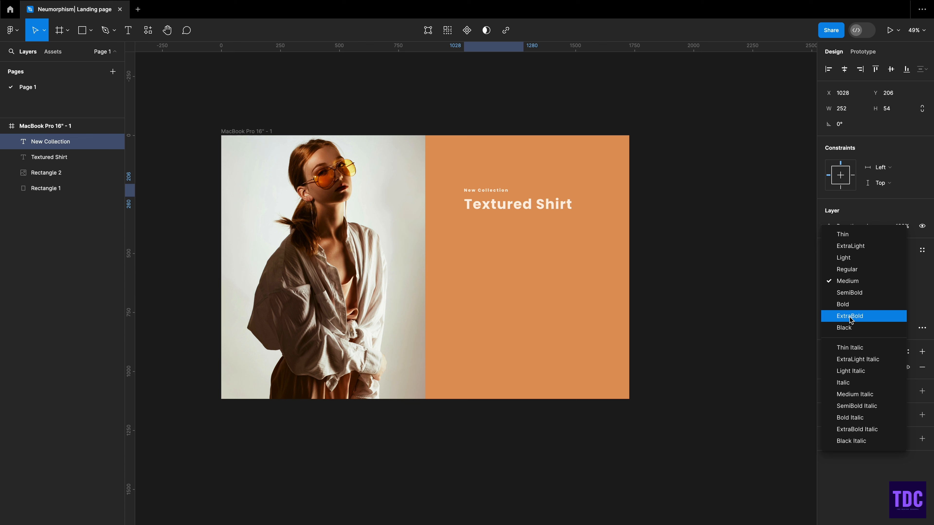
pyautogui.click(844, 267)
# Step: Duplicate the subheading below as a 457 × 146 box reading "Ecologically grown cotton is grown using practices that help us protect biodiversity, such as crop rotation."
pyautogui.moveTo(487, 193); pyautogui.dragTo(526, 258)
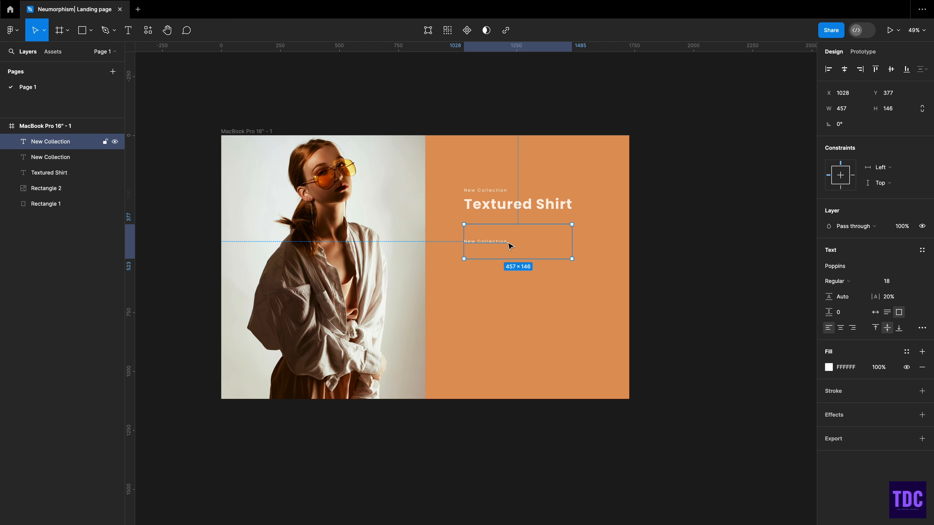
pyautogui.press('Return')
pyautogui.write('Ecologically grown cotton is grown using practices that help us protect biodiversity, such as crop rotation.')
pyautogui.press('Escape')
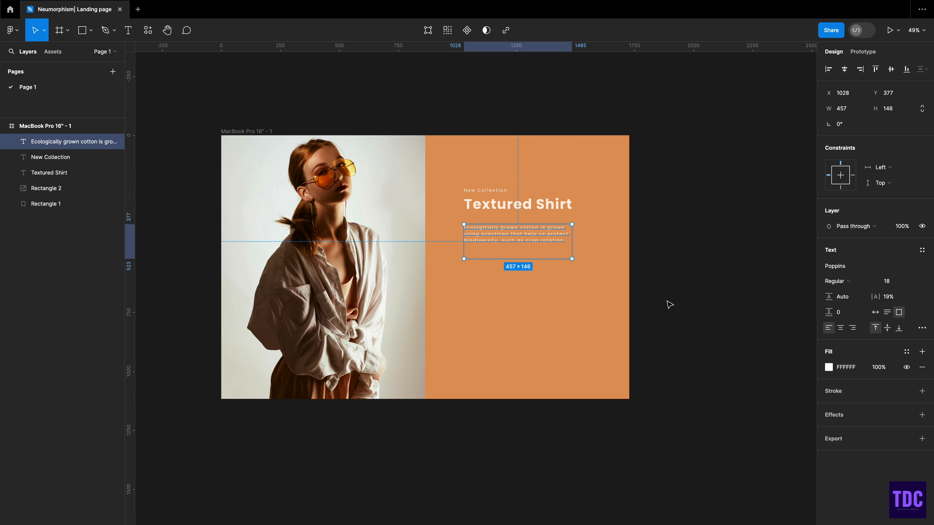
# Step: Move the description text down to about Y 435 and shorten its text box from below
pyautogui.moveTo(494, 238); pyautogui.dragTo(494, 251)
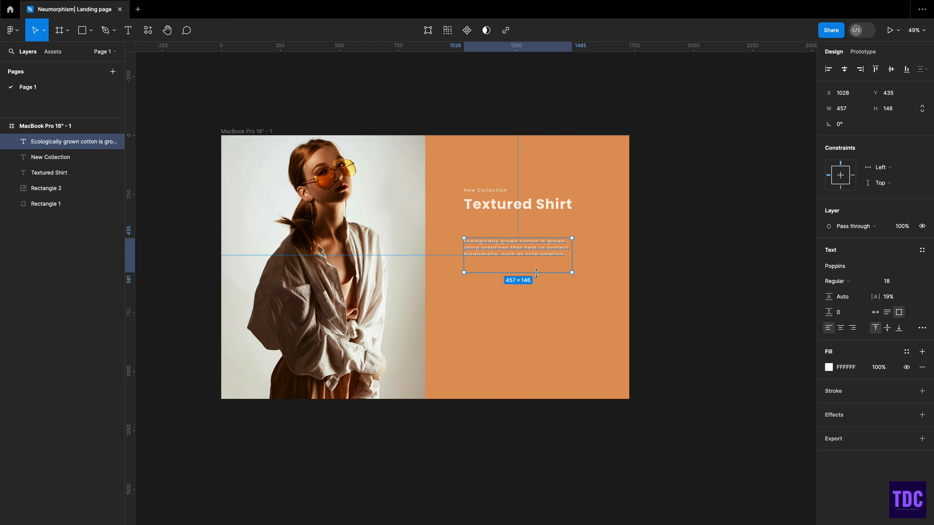
pyautogui.moveTo(536, 272); pyautogui.dragTo(535, 259)
pyautogui.click(606, 256)
# Step: Add the bold price text "$ 74.99" between the heading and the description, aligned with the heading's left edge
pyautogui.hscroll(-2, 602, 256)
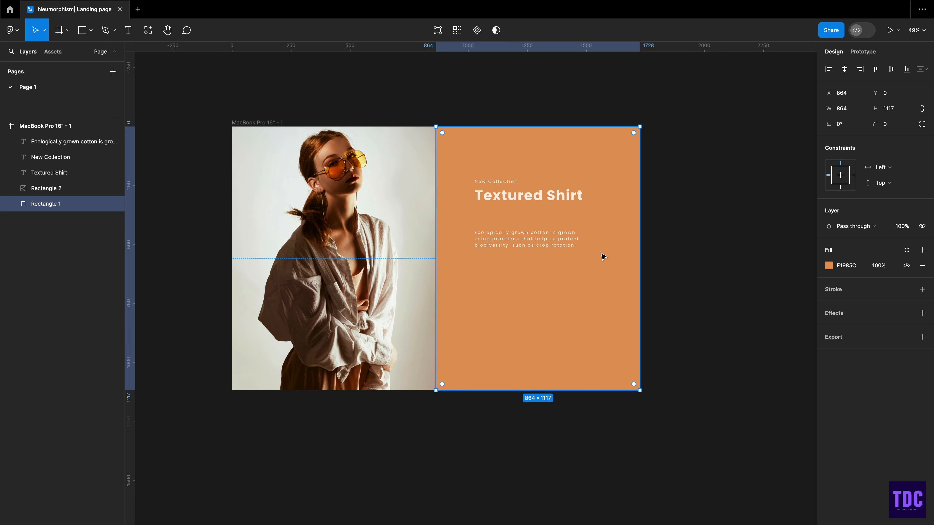
pyautogui.keyDown('alt'); pyautogui.moveTo(492, 199); pyautogui.dragTo(490, 234); pyautogui.keyUp('alt')
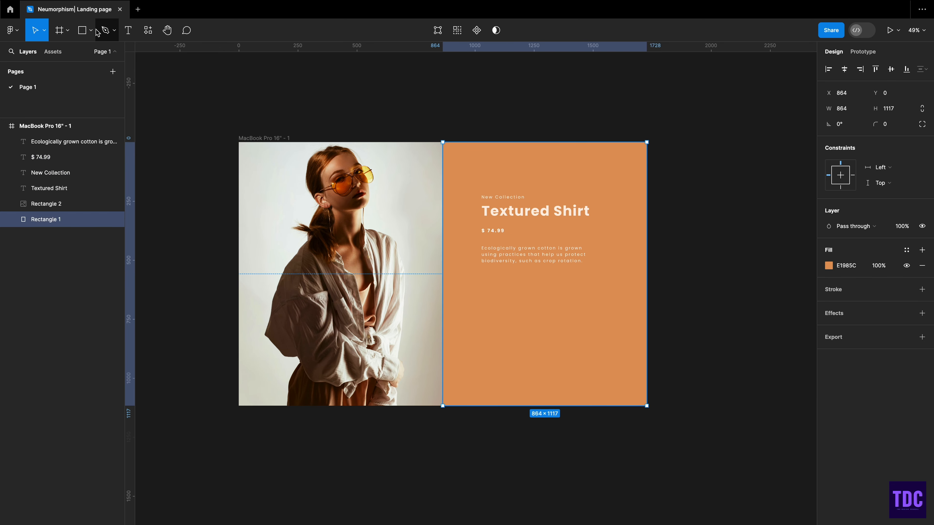
# Step: Draw a horizontal line about 457 long below the description and duplicate it about 130 lower
pyautogui.click(91, 30)
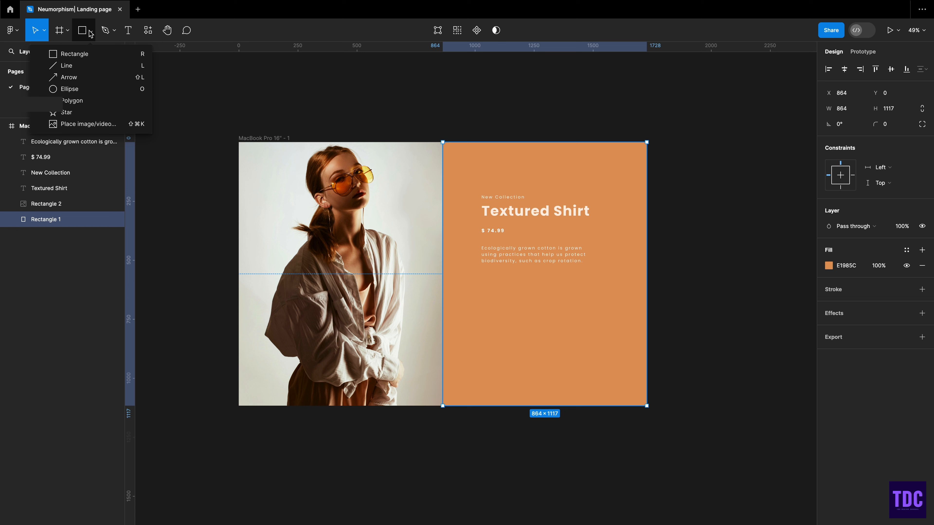
pyautogui.click(74, 66)
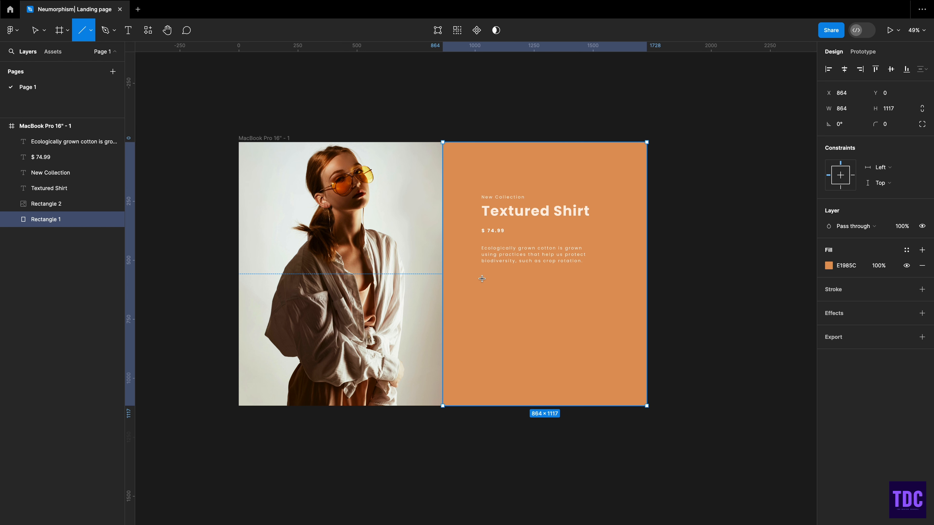
pyautogui.moveTo(482, 278); pyautogui.dragTo(590, 279)
pyautogui.moveTo(529, 282); pyautogui.dragTo(529, 309)
# Step: Set the stroke of both divider lines to white FFFFFF
pyautogui.keyDown('shift'); pyautogui.click(515, 280); pyautogui.keyUp('shift')
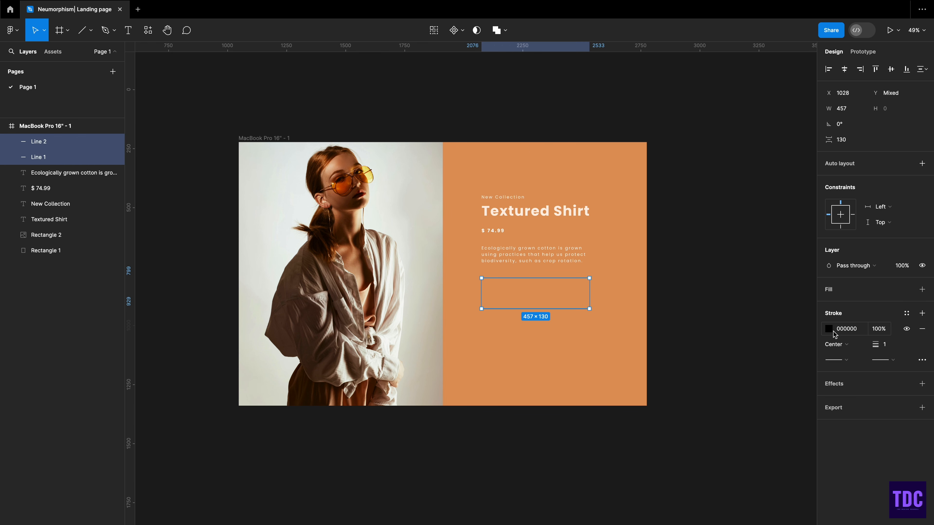
pyautogui.click(833, 331)
pyautogui.click(711, 472)
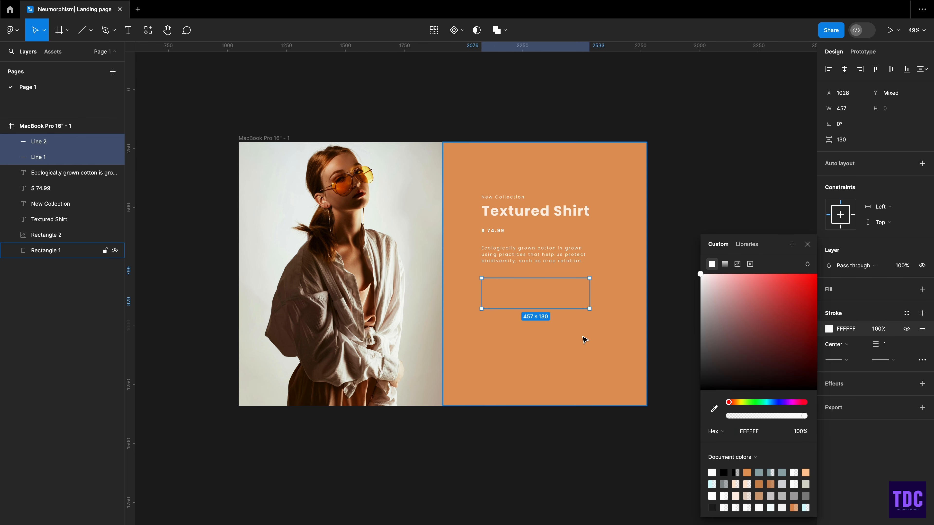
pyautogui.click(664, 278)
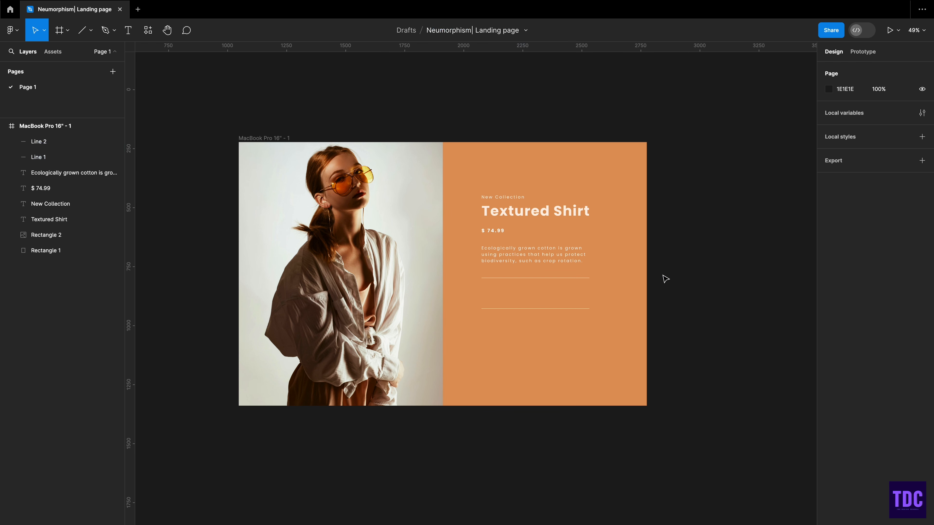
# Step: Duplicate the price text between the divider lines, make it read "Details", and add a "+" at the row's right end
pyautogui.click(493, 231)
pyautogui.moveTo(492, 231); pyautogui.dragTo(492, 295)
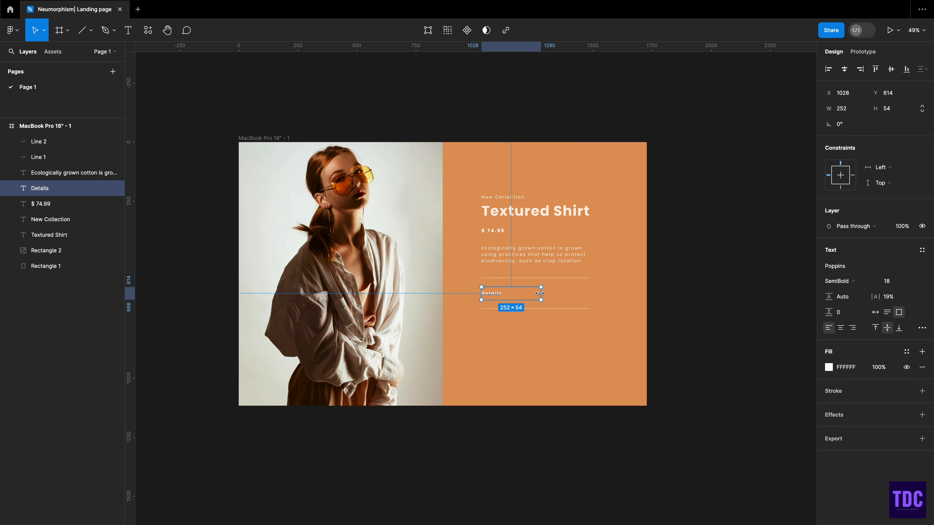
pyautogui.moveTo(541, 294); pyautogui.dragTo(585, 295)
pyautogui.click(852, 330)
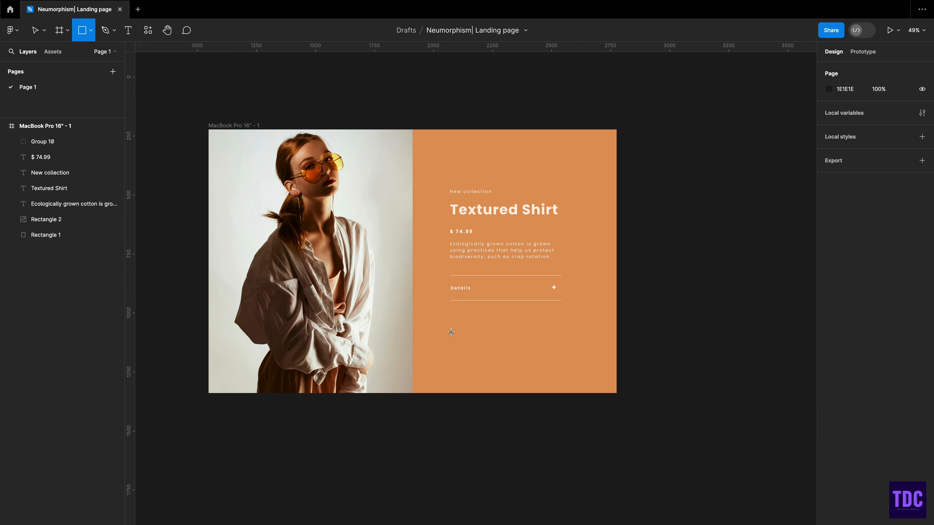
# Step: Draw a 293 × 85 button rectangle with corner radius 25 below the Details row, filled with the background orange E1985C
pyautogui.moveTo(451, 332); pyautogui.dragTo(519, 352)
pyautogui.click(829, 265)
pyautogui.click(714, 408)
pyautogui.click(598, 354)
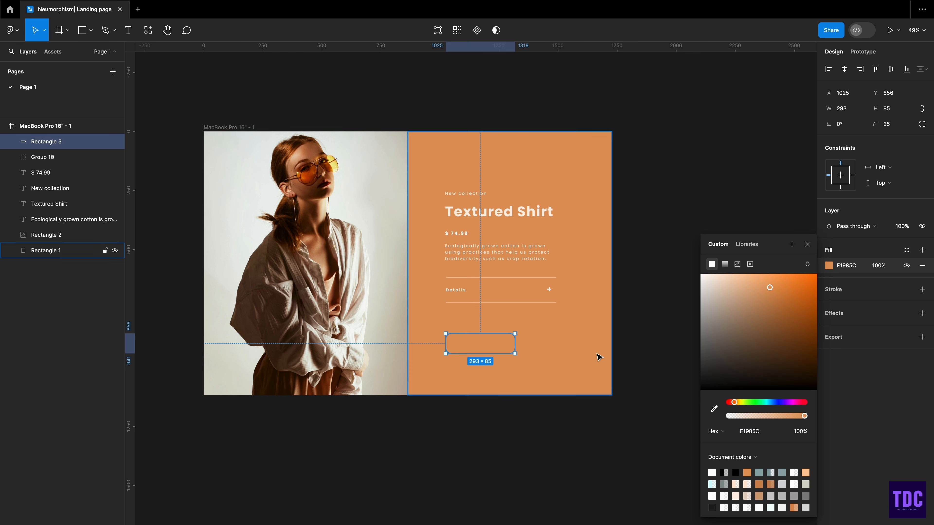
pyautogui.click(807, 244)
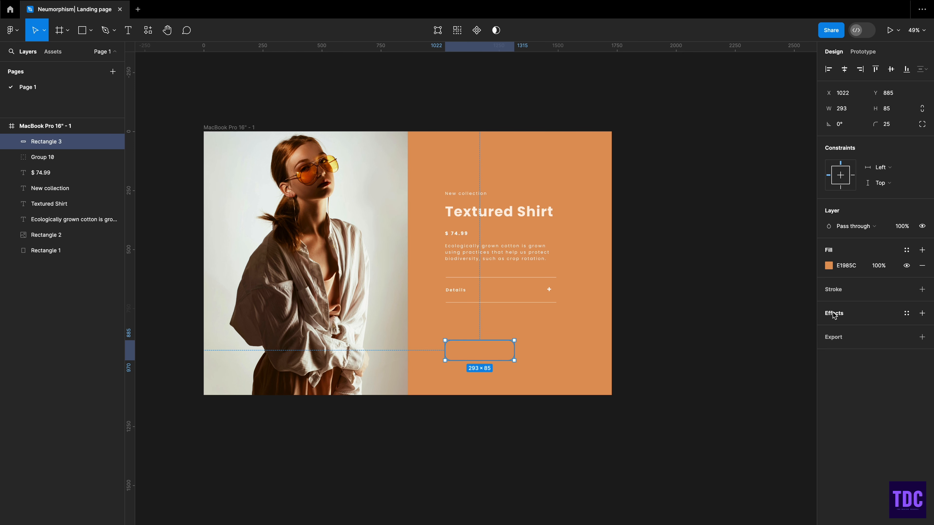
# Step: Add a drop shadow to the button rectangle with X 10 and Y 10
pyautogui.click(833, 314)
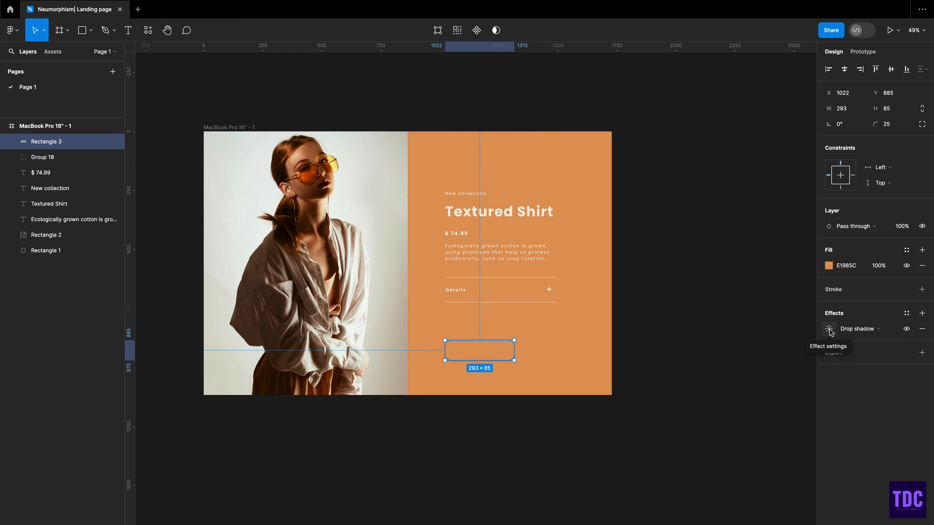
pyautogui.click(829, 330)
pyautogui.click(722, 354)
pyautogui.write('10')
pyautogui.click(724, 370)
pyautogui.write('10')
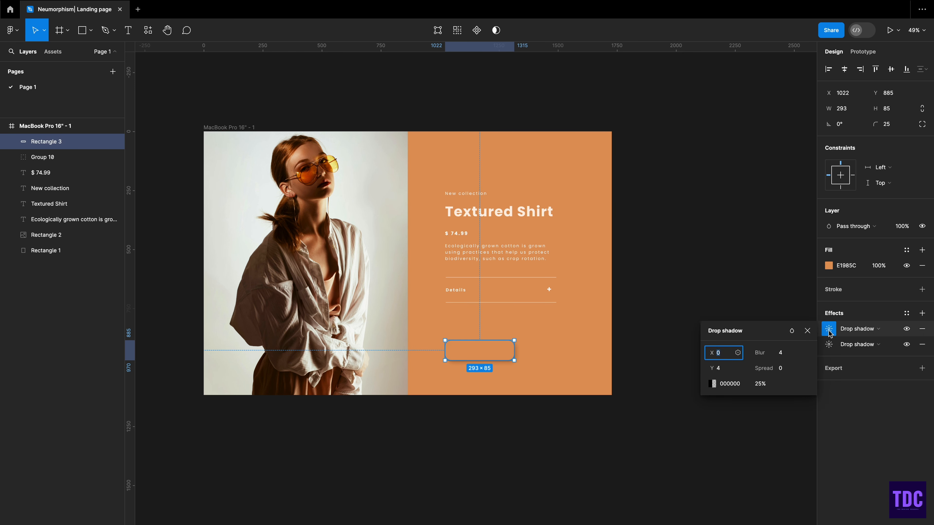
# Step: Give the button a second drop shadow with X -4, Y -4 and blur 8
pyautogui.write('-4')
pyautogui.press('Tab')
pyautogui.write('-4')
pyautogui.click(779, 349)
pyautogui.write('8')
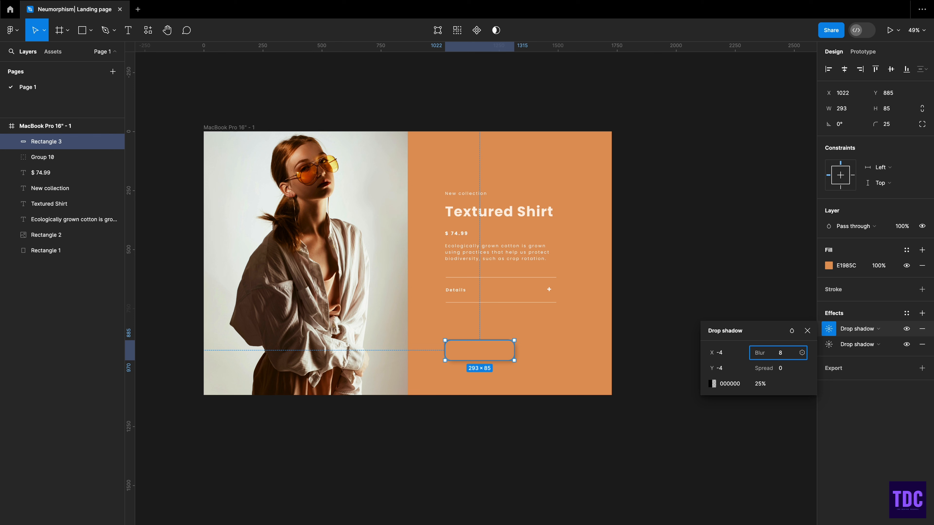
# Step: Set the second drop shadow's colour to white FFFFFF at 51% opacity
pyautogui.click(712, 385)
pyautogui.moveTo(584, 389); pyautogui.dragTo(584, 274)
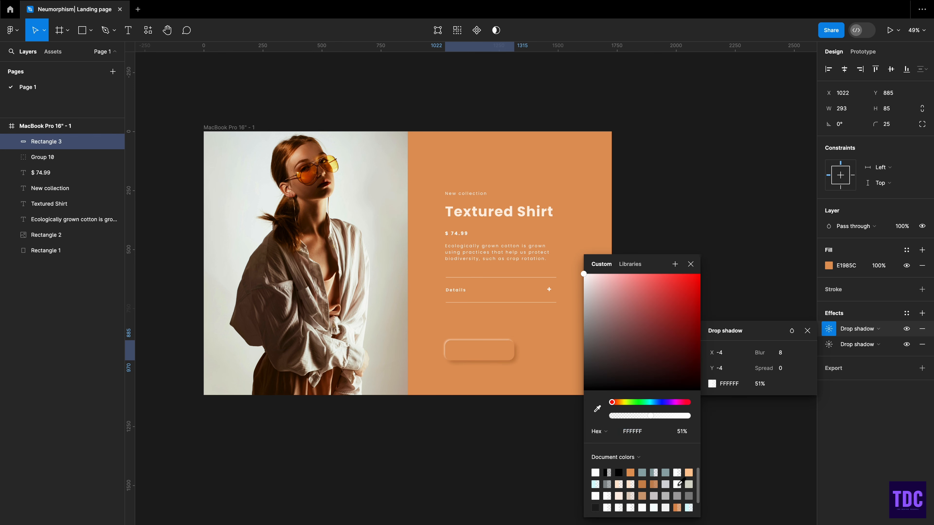
pyautogui.moveTo(631, 416); pyautogui.dragTo(651, 416)
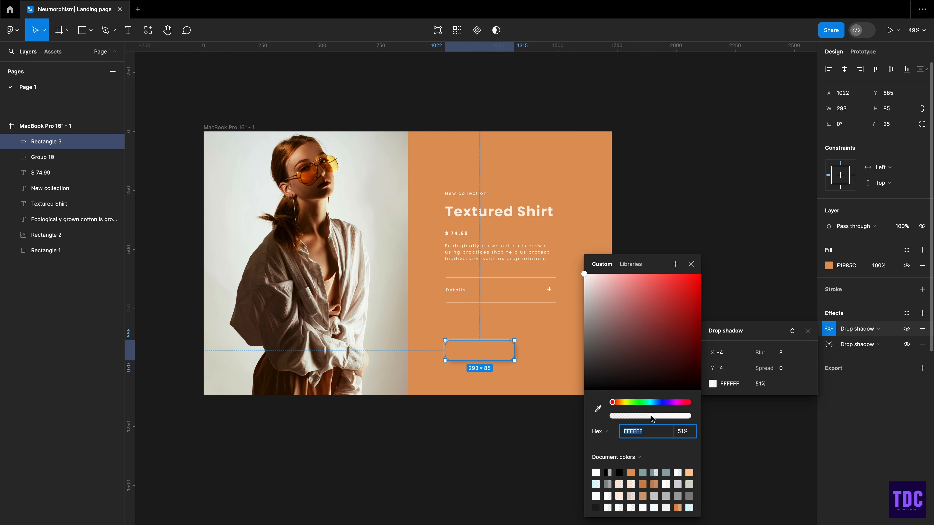
pyautogui.click(763, 428)
# Step: Add a centred white text box about 209 × 33 on the button, reading "Add To Cart"
pyautogui.click(474, 346)
pyautogui.press('t')
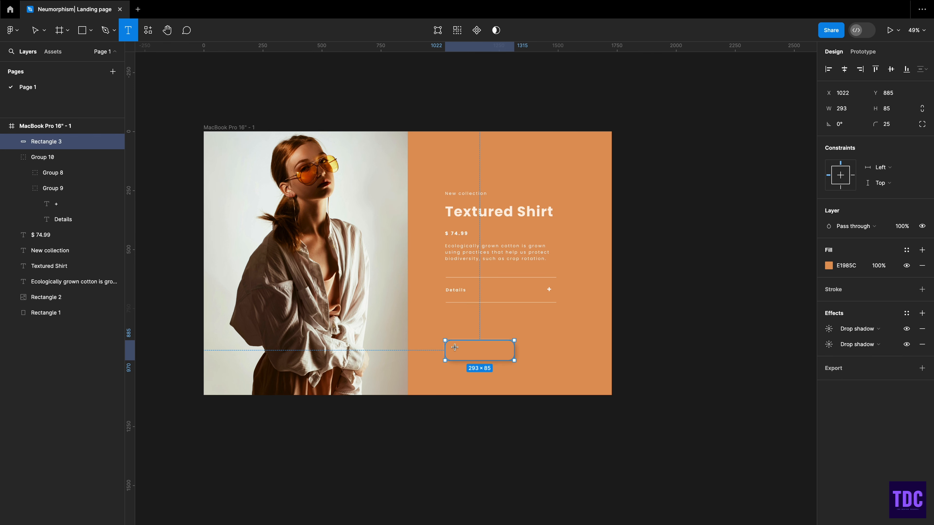
pyautogui.moveTo(455, 347); pyautogui.dragTo(504, 355)
pyautogui.write('Details')
pyautogui.press('Escape')
pyautogui.hotkey('ctrl', 'alt', 't')
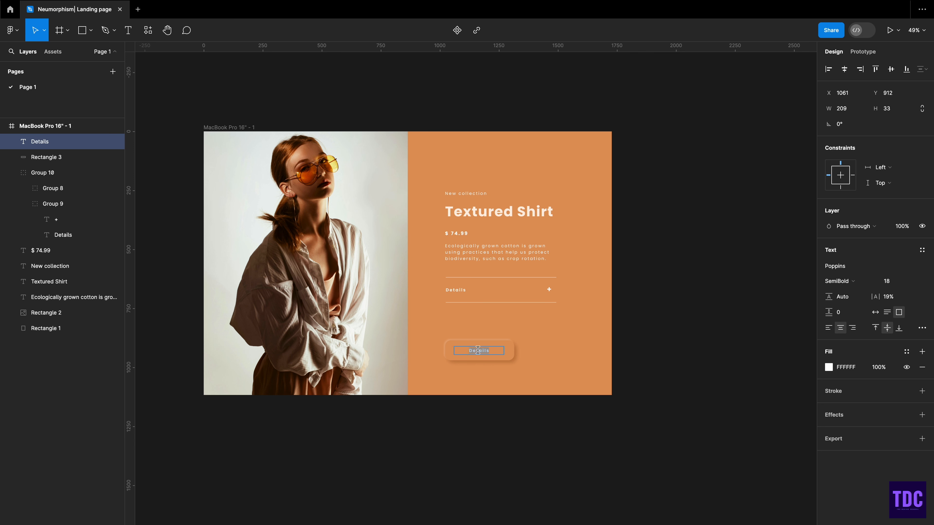
pyautogui.doubleClick(478, 350)
pyautogui.write('Add To Cart')
# Step: Draw a small rounded square beside the Add To Cart button, matching its height, orange fill and shadows
pyautogui.click(509, 355)
pyautogui.press('r')
pyautogui.moveTo(521, 340)
pyautogui.mouseDown()
pyautogui.moveTo(594, 363)
pyautogui.moveTo(541, 360)
pyautogui.mouseUp()
pyautogui.click(565, 361)
# Step: Group the "Add To Cart" text with its button rectangle
pyautogui.click(475, 350)
pyautogui.keyDown('shift'); pyautogui.click(478, 356); pyautogui.keyUp('shift')
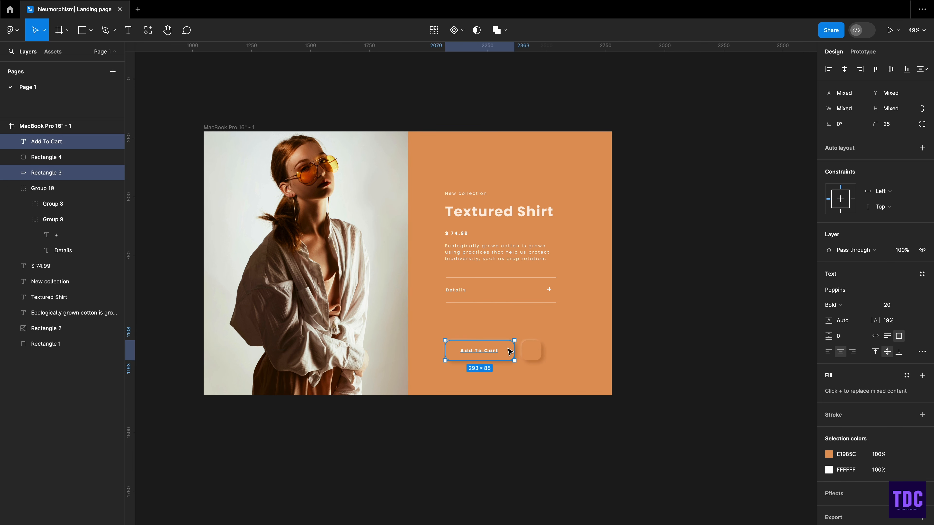
pyautogui.hotkey('ctrl', 'g')
# Step: Place the white Save bookmark icon in the centre of the small square and group the two
pyautogui.rightClick(566, 338)
pyautogui.click(591, 248)
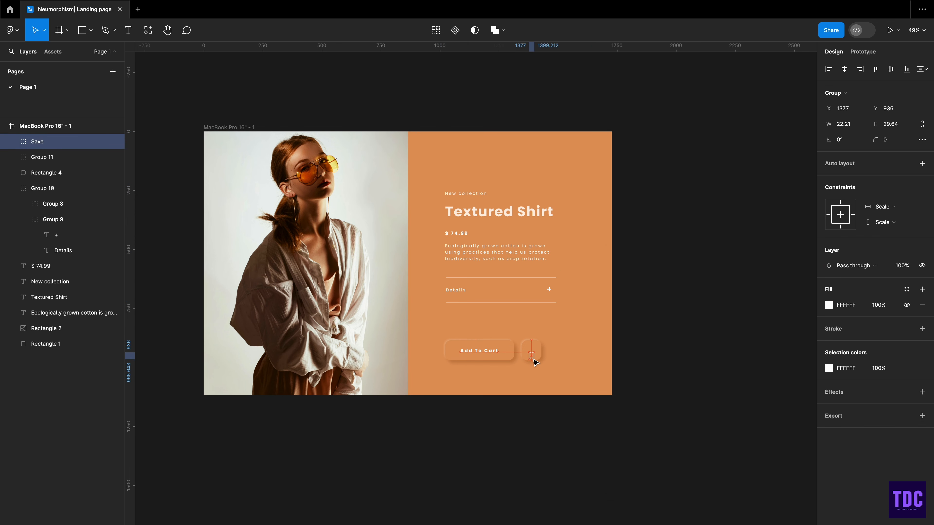
pyautogui.moveTo(532, 358); pyautogui.dragTo(534, 351)
pyautogui.keyDown('shift'); pyautogui.click(532, 357); pyautogui.keyUp('shift')
pyautogui.rightClick(532, 355)
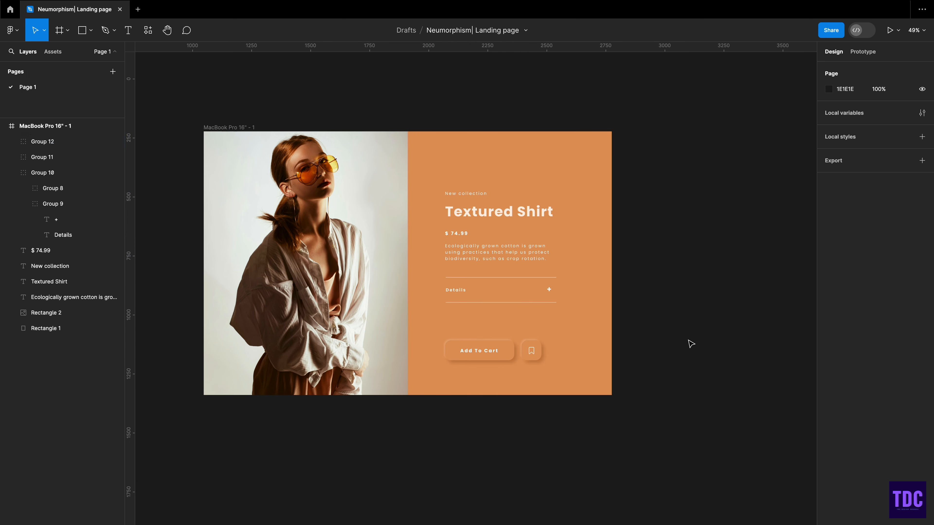
# Step: Draw a 78 × 78 circle in the orange half's top-right corner and fill it with the background orange E1985C
pyautogui.click(91, 30)
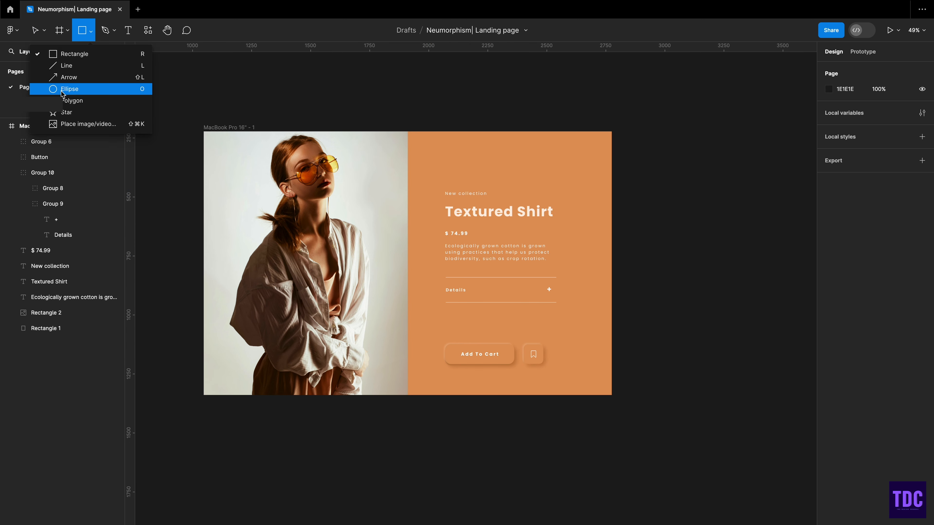
pyautogui.click(122, 88)
pyautogui.moveTo(578, 145); pyautogui.dragTo(594, 164)
pyautogui.click(829, 265)
pyautogui.click(715, 409)
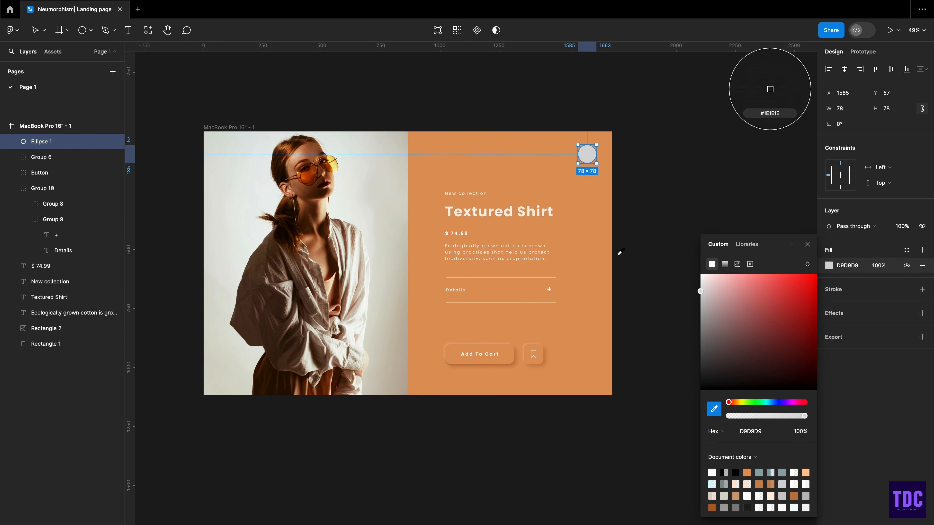
pyautogui.click(551, 167)
pyautogui.press('Escape')
pyautogui.press('Escape')
# Step: Add a drop shadow to the top-right circle with X 8, Y 8, blur 16 and colour DB8F53
pyautogui.click(588, 157)
pyautogui.click(922, 313)
pyautogui.click(828, 328)
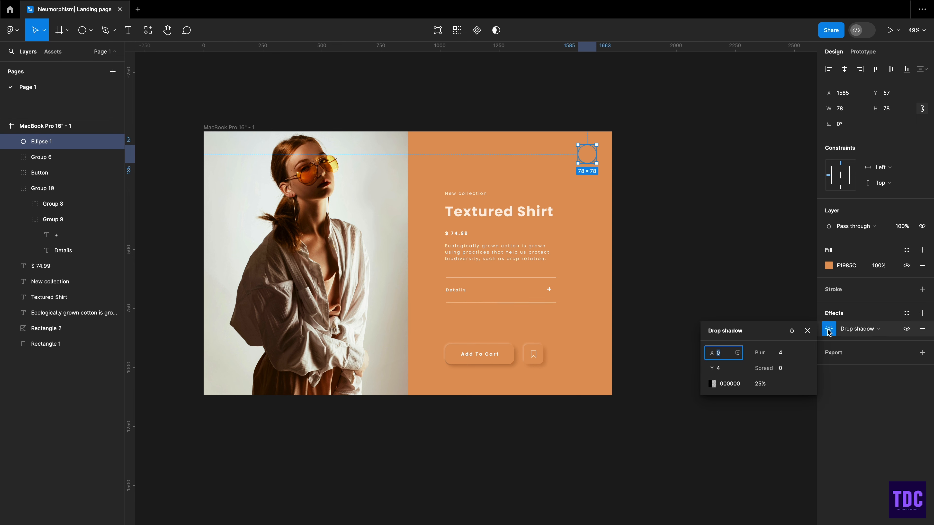
pyautogui.press('Tab')
pyautogui.write('8')
pyautogui.press('Tab')
pyautogui.write('16')
pyautogui.press('Tab')
pyautogui.write('DB8F53')
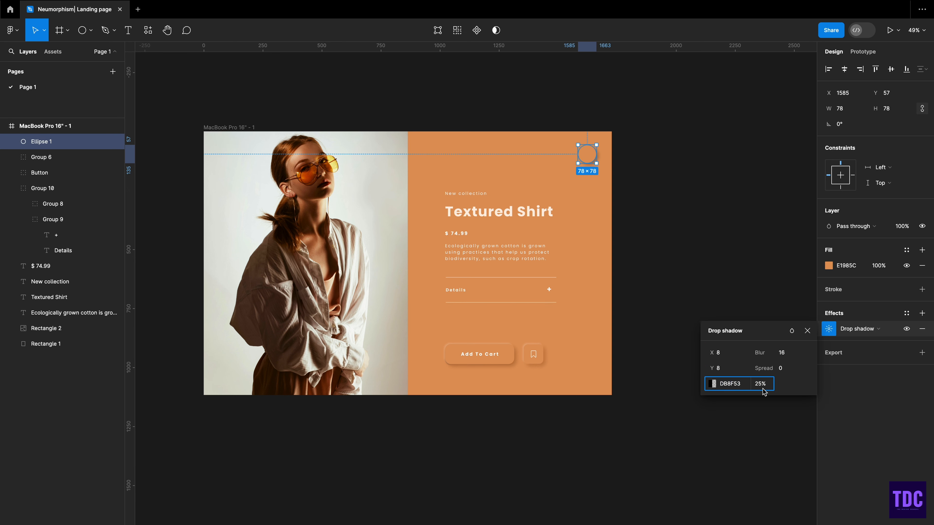
pyautogui.press('Return')
# Step: Set the opacity of the circle's DB8F53 drop shadow to 71%
pyautogui.click(712, 383)
pyautogui.moveTo(653, 416); pyautogui.dragTo(660, 416)
pyautogui.click(590, 195)
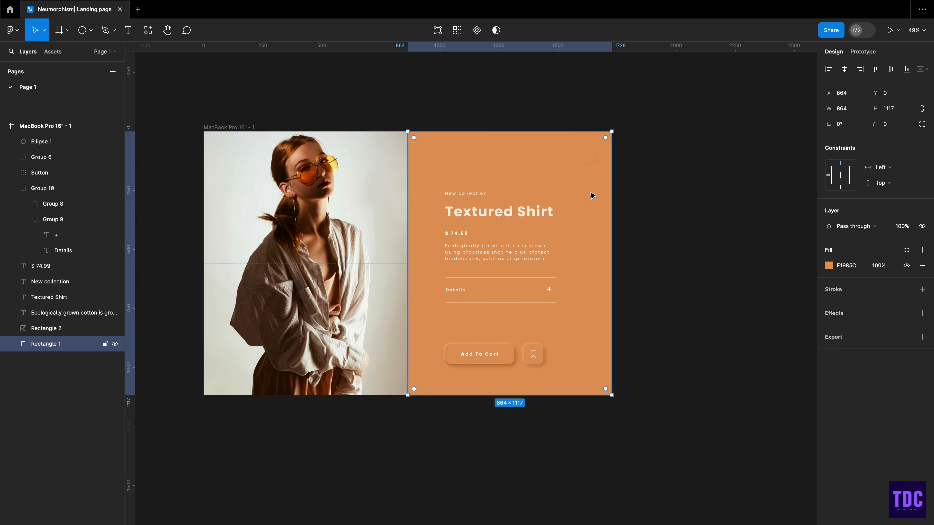
# Step: Add a second drop shadow to the top-right circle with X -8 and blur 16
pyautogui.click(588, 155)
pyautogui.click(922, 314)
pyautogui.click(829, 331)
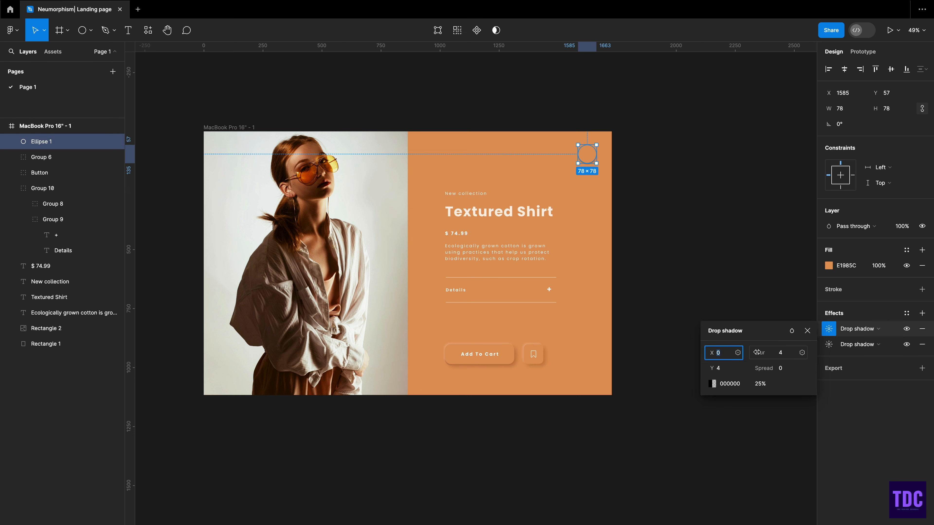
pyautogui.write('-8')
pyautogui.press('Return')
pyautogui.click(786, 357)
pyautogui.write('16')
# Step: Make the circle's second drop shadow white FFFFFF at 12% opacity
pyautogui.click(711, 383)
pyautogui.click(595, 472)
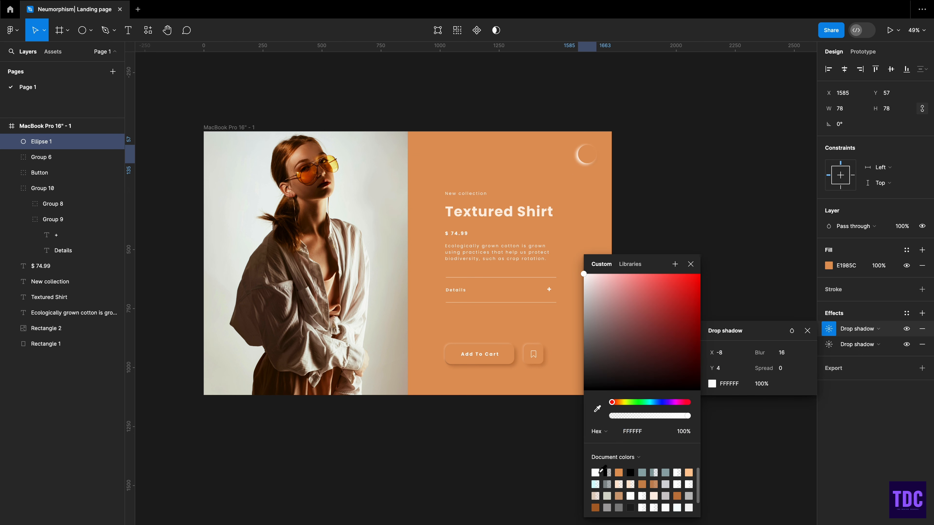
pyautogui.moveTo(651, 416); pyautogui.dragTo(621, 418)
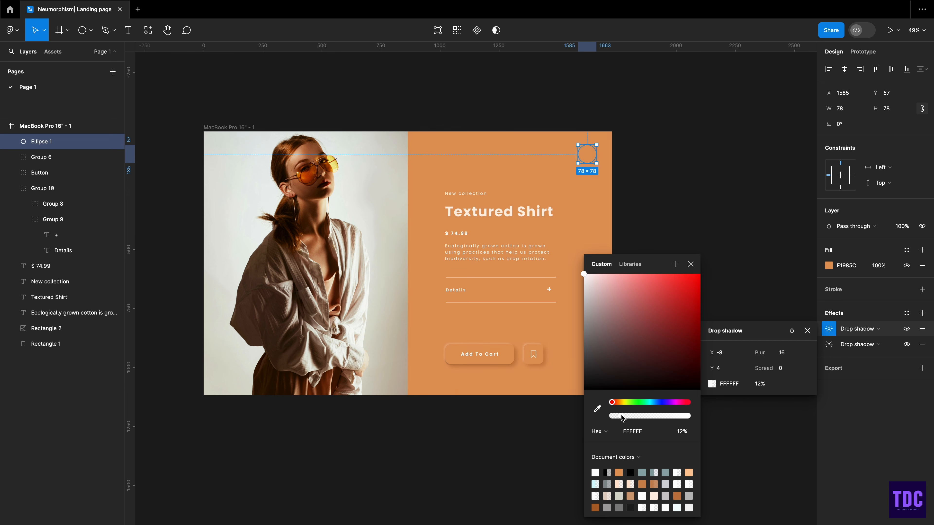
pyautogui.click(682, 126)
# Step: Darken the orange colour of the circle's X 8, Y 8 drop shadow
pyautogui.scroll(2, 368, 221)
pyautogui.click(41, 141)
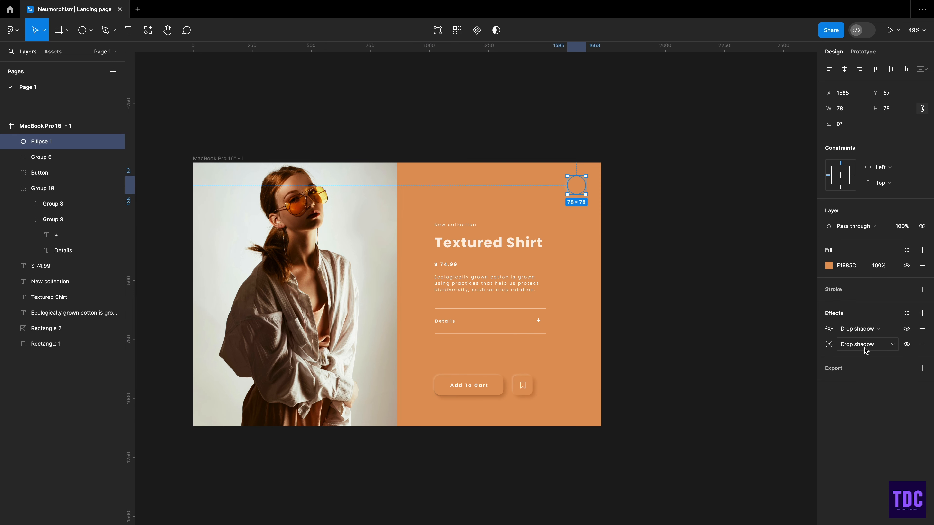
pyautogui.click(828, 345)
pyautogui.click(711, 399)
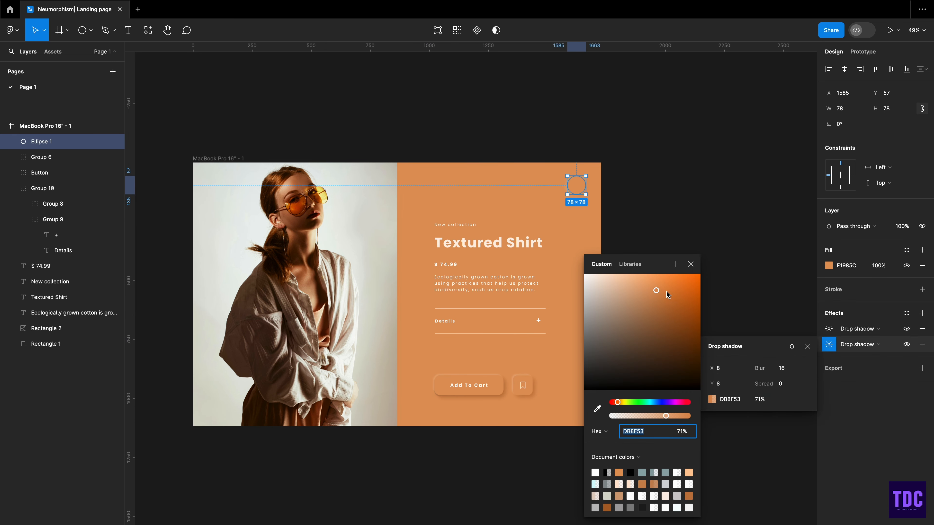
pyautogui.click(656, 302)
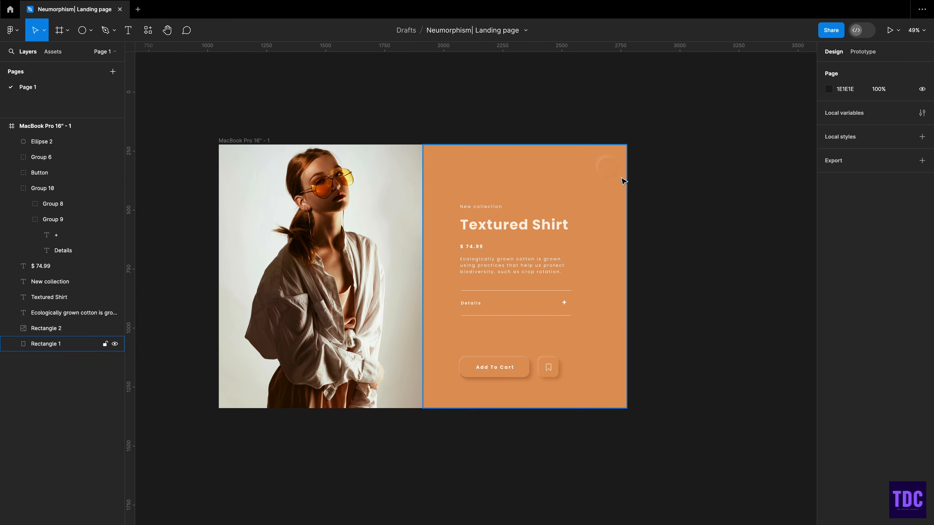
# Step: Paste the white shopping cart icon into the centre of the top-right circle and group the two
pyautogui.click(605, 177)
pyautogui.rightClick(638, 169)
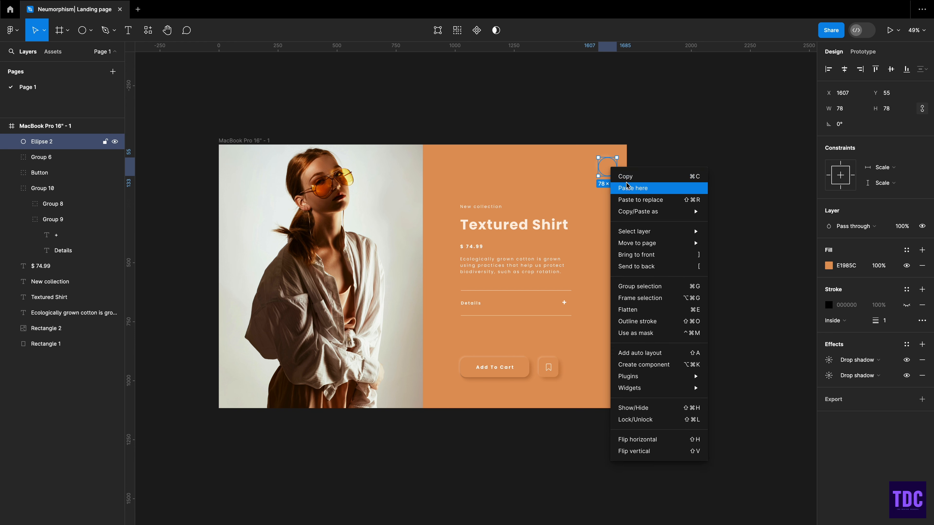
pyautogui.click(677, 185)
pyautogui.moveTo(627, 191); pyautogui.dragTo(607, 173)
pyautogui.click(602, 194)
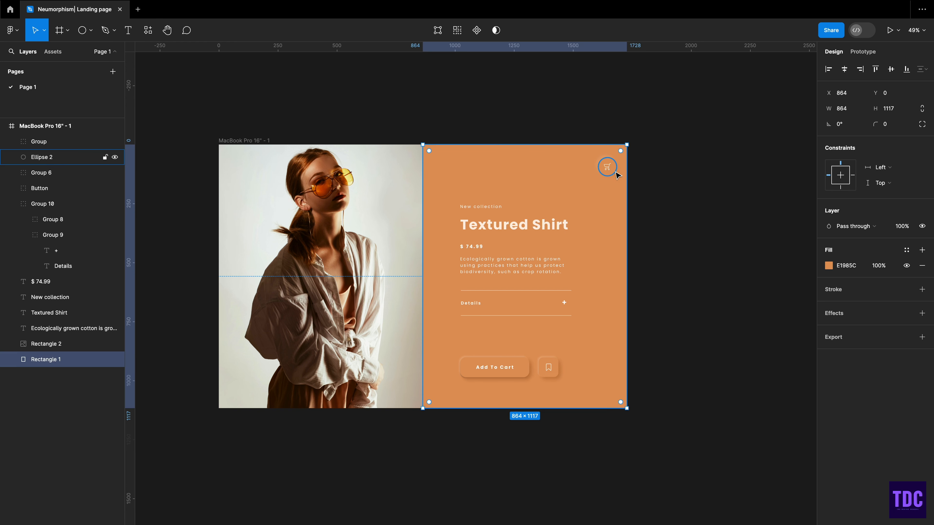
pyautogui.click(604, 167)
pyautogui.keyDown('shift'); pyautogui.click(607, 167); pyautogui.keyUp('shift')
pyautogui.hotkey('ctrl', 'g')
# Step: Duplicate the cart circle group above the Add To Cart button at X 1022, Y 774 and delete the copy's cart icon
pyautogui.scroll(-2, 604, 155)
pyautogui.moveTo(604, 145); pyautogui.dragTo(468, 315)
pyautogui.moveTo(465, 313); pyautogui.dragTo(464, 312)
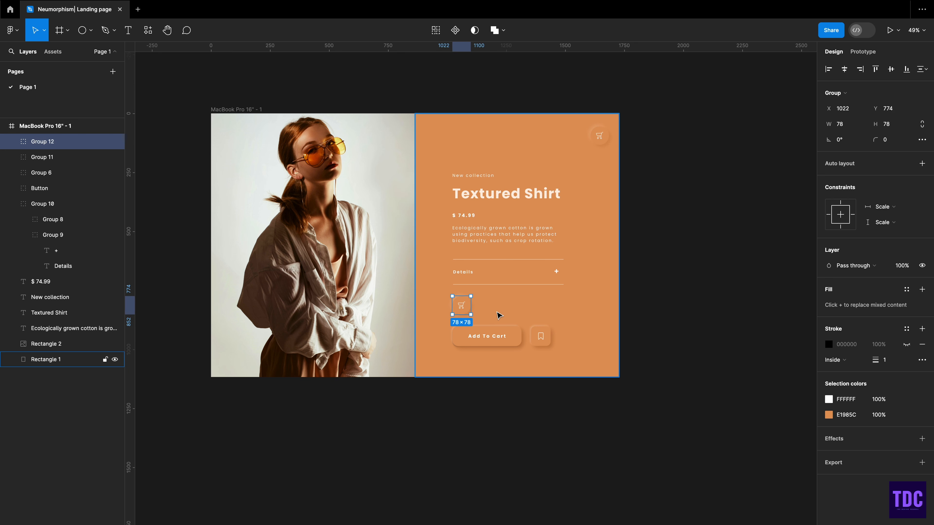
pyautogui.click(497, 313)
pyautogui.doubleClick(462, 306)
pyautogui.press('Delete')
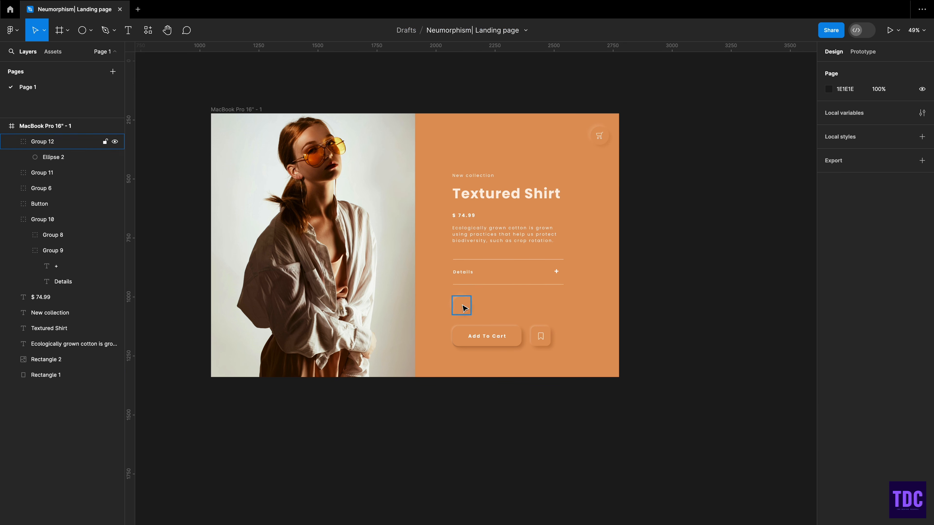
# Step: Set the empty circle's orange drop shadow to X 4, Y 4, blur 8 and colour C58755
pyautogui.click(475, 313)
pyautogui.doubleClick(461, 305)
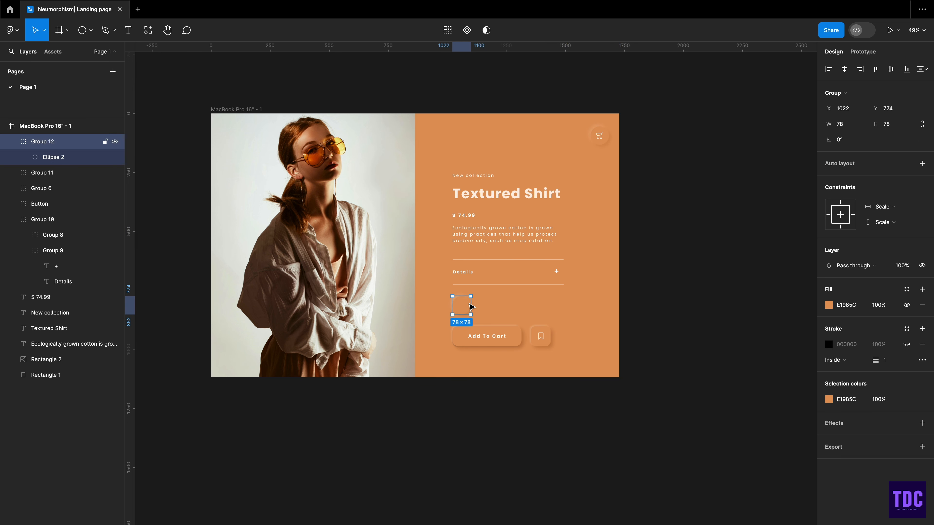
pyautogui.click(832, 424)
pyautogui.press('Return')
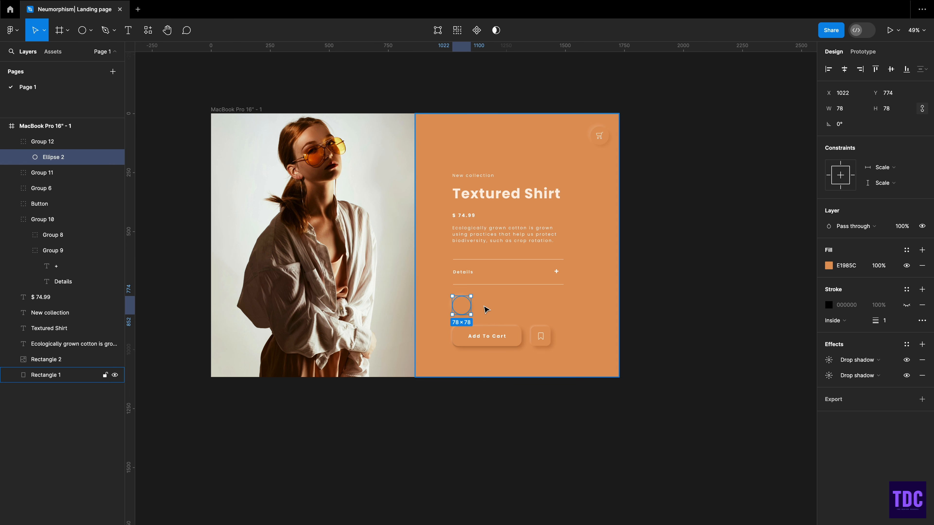
pyautogui.doubleClick(466, 308)
pyautogui.press('Escape')
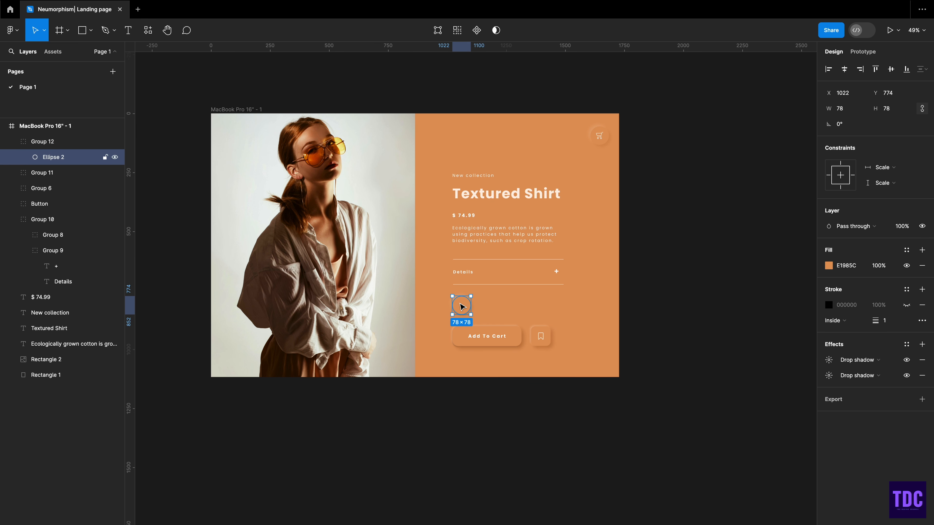
pyautogui.click(829, 376)
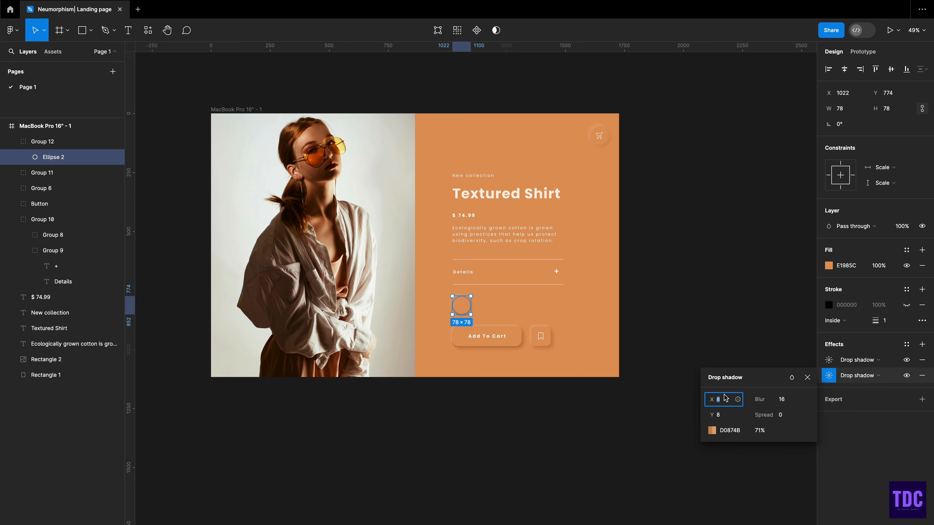
pyautogui.click(721, 416)
pyautogui.write('4')
pyautogui.click(738, 432)
pyautogui.write('C58755')
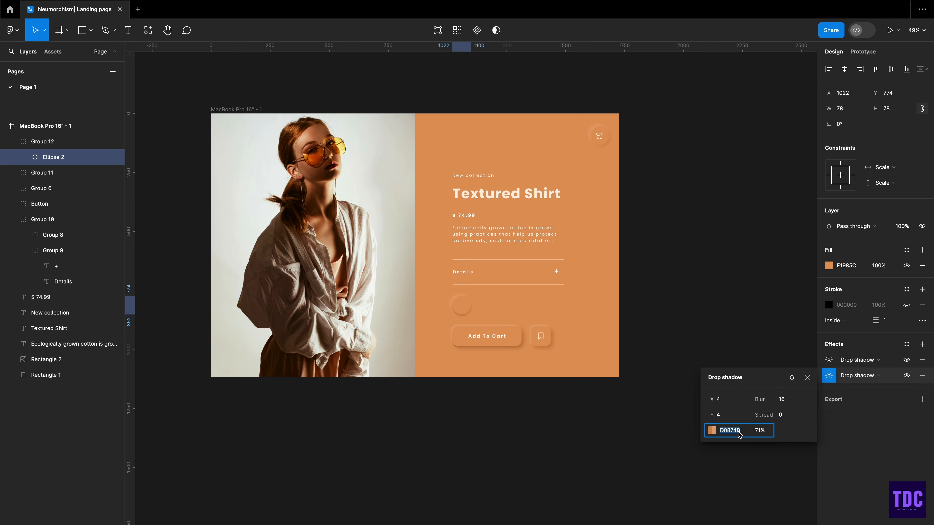
pyautogui.click(788, 403)
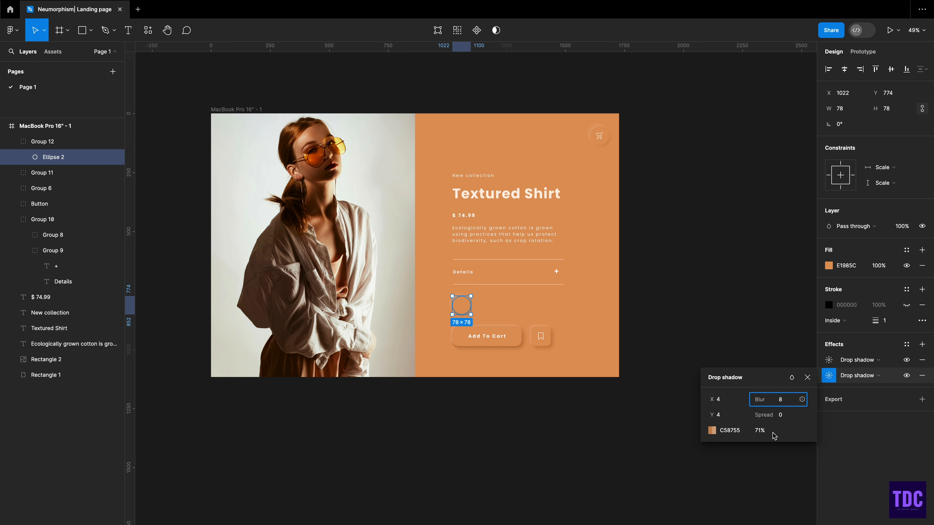
pyautogui.press('Return')
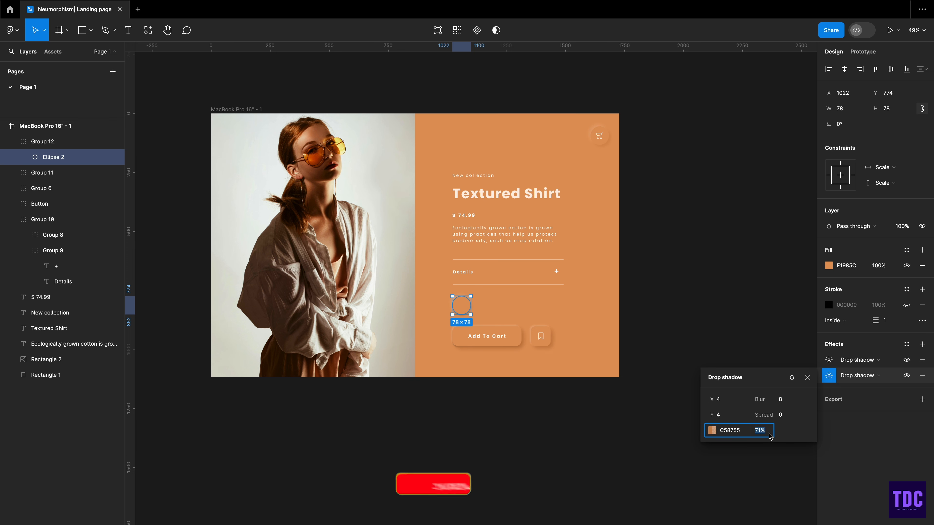
# Step: Raise the opacity of the empty circle's C58755 drop shadow slightly
pyautogui.click(711, 430)
pyautogui.click(672, 427)
pyautogui.moveTo(665, 415); pyautogui.dragTo(677, 416)
pyautogui.click(757, 251)
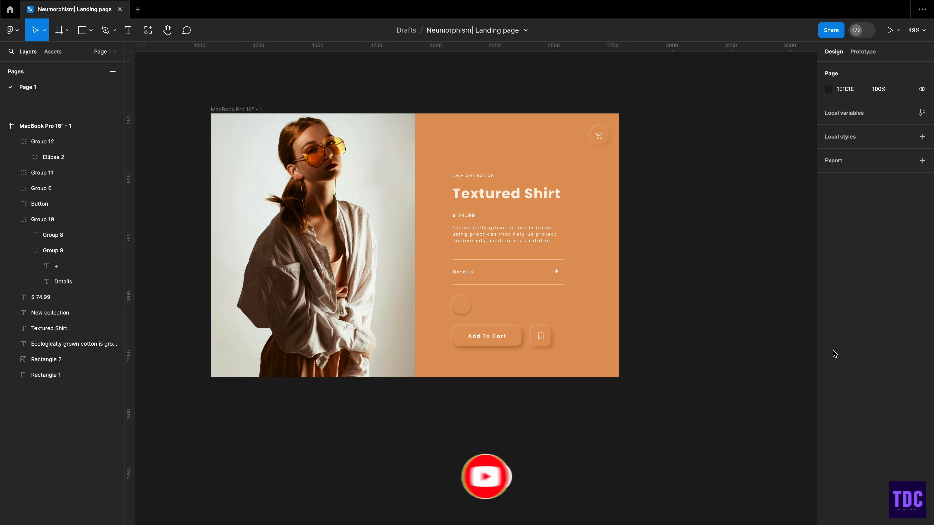
# Step: Add another drop shadow to the empty circle's group with X -4, Y -4 and blur 10
pyautogui.click(461, 305)
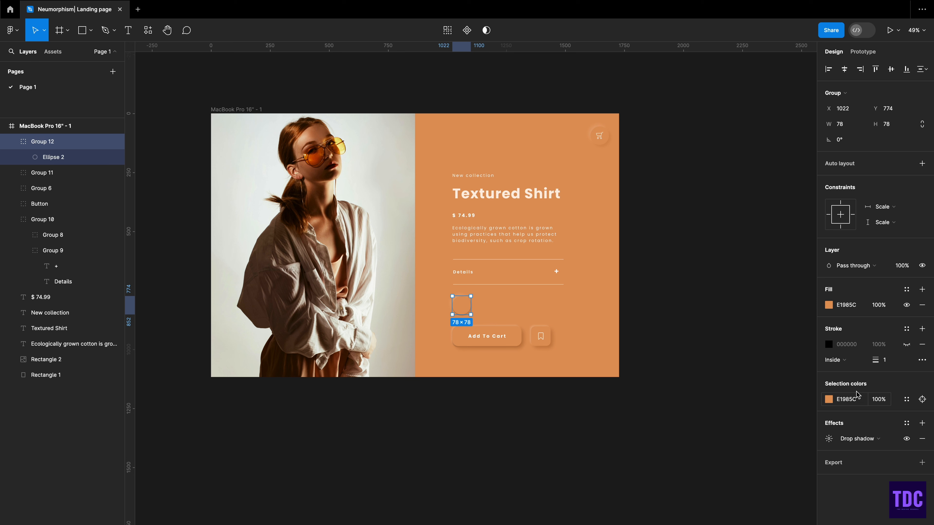
pyautogui.click(922, 423)
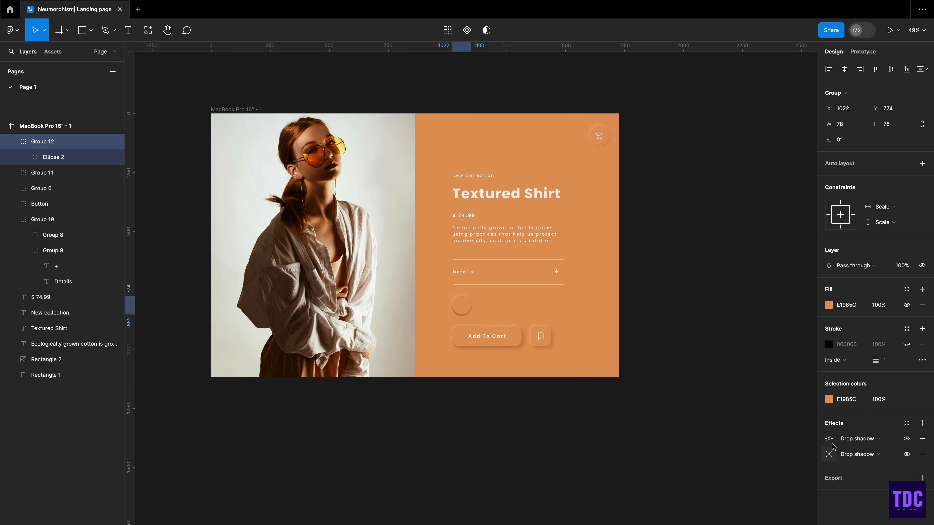
pyautogui.click(828, 439)
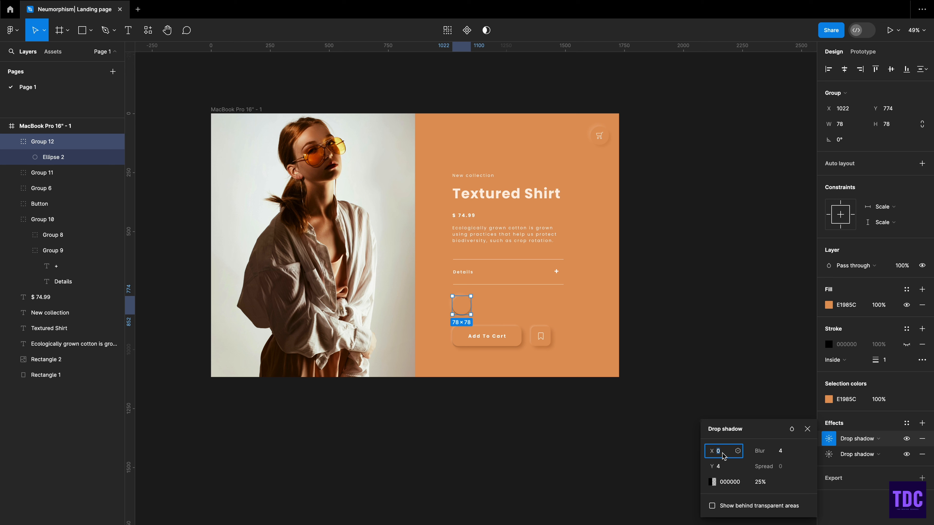
pyautogui.click(722, 473)
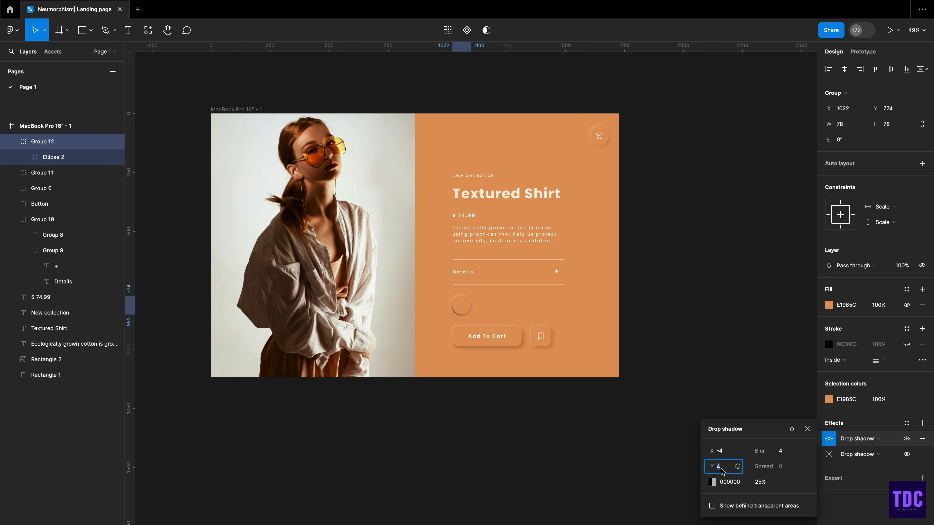
pyautogui.write('-4')
pyautogui.click(784, 456)
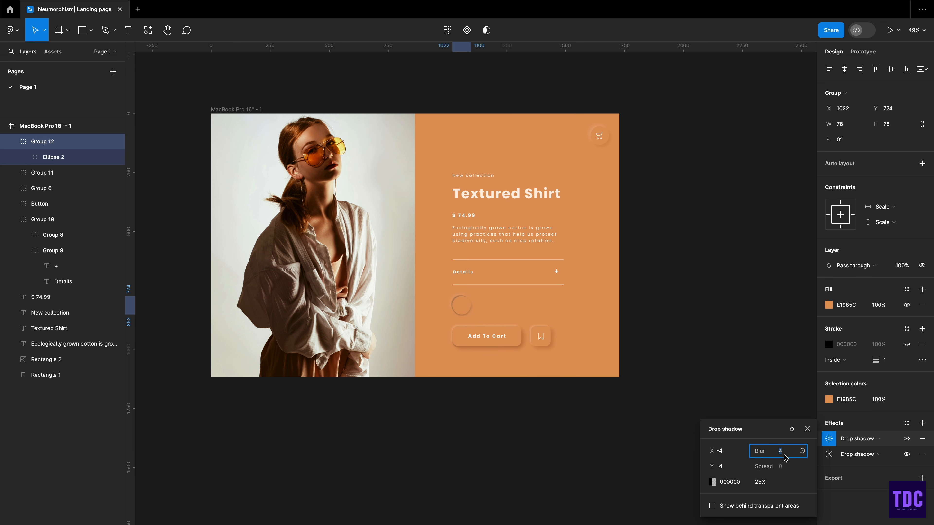
pyautogui.write('8')
pyautogui.click(784, 454)
pyautogui.write('10')
pyautogui.press('Return')
# Step: Colour the group's X -4, Y -4 drop shadow white FFFFFF and reduce its opacity to a faint highlight
pyautogui.click(715, 487)
pyautogui.click(595, 473)
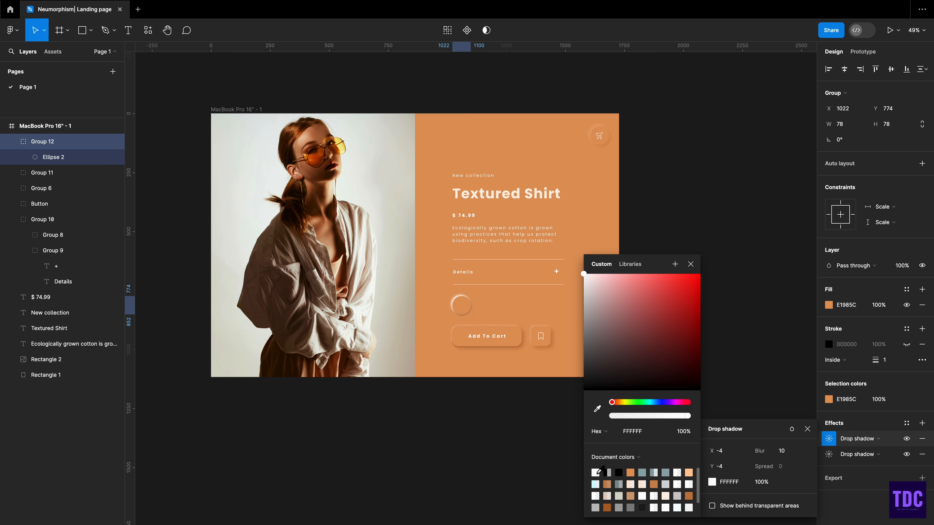
pyautogui.click(626, 416)
pyautogui.click(546, 426)
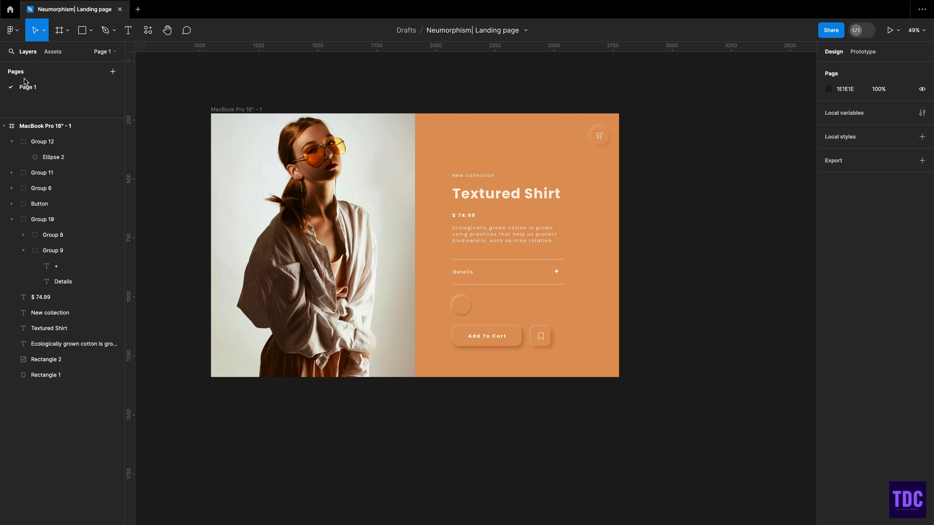
# Step: Add an inner shadow to the empty circle's group with X 4, Y 4 and blur 8
pyautogui.click(43, 141)
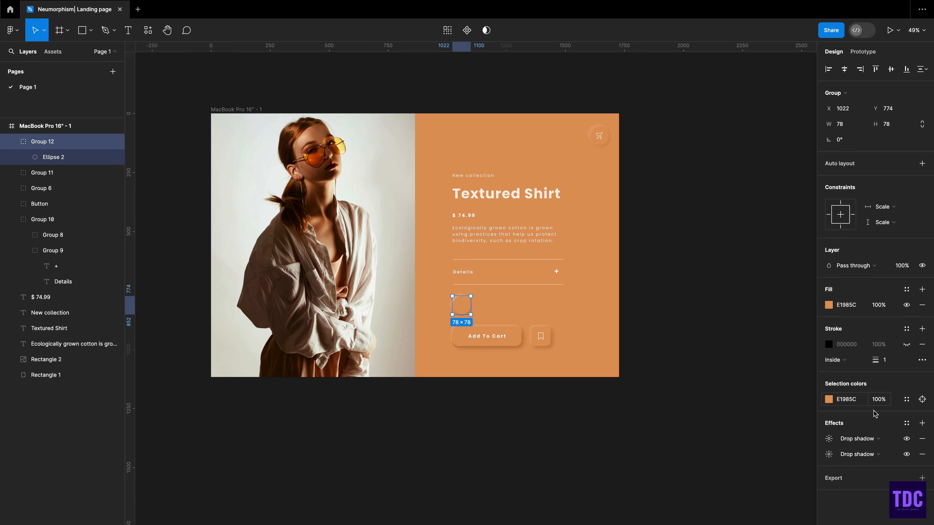
pyautogui.click(893, 439)
pyautogui.click(858, 426)
pyautogui.click(829, 438)
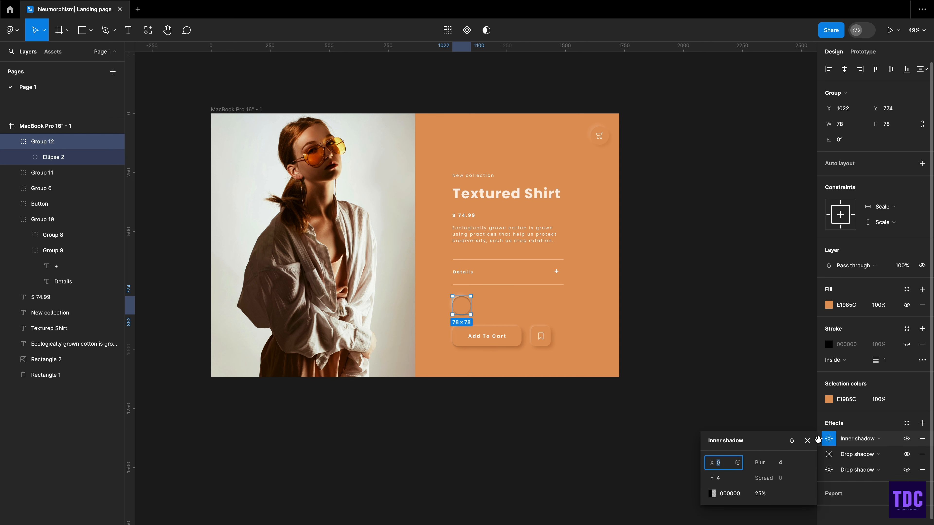
pyautogui.write('4')
pyautogui.press('Tab')
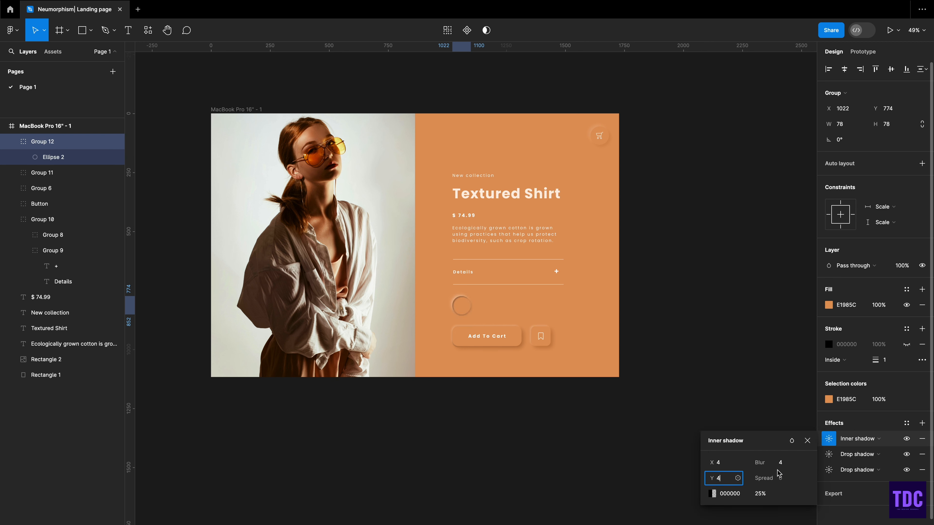
pyautogui.click(782, 464)
pyautogui.write('8')
# Step: Set the inner shadow's colour to CA8750 at 100% opacity
pyautogui.click(736, 495)
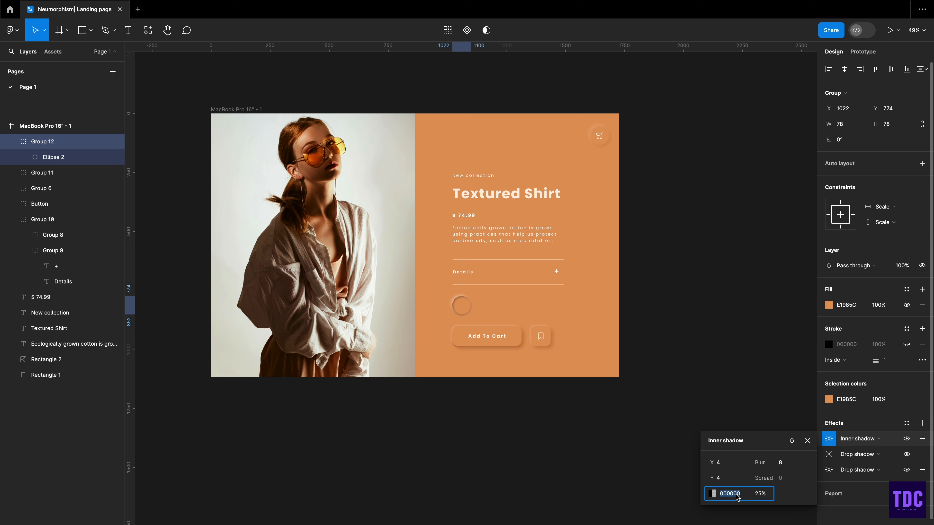
pyautogui.write('CA8750')
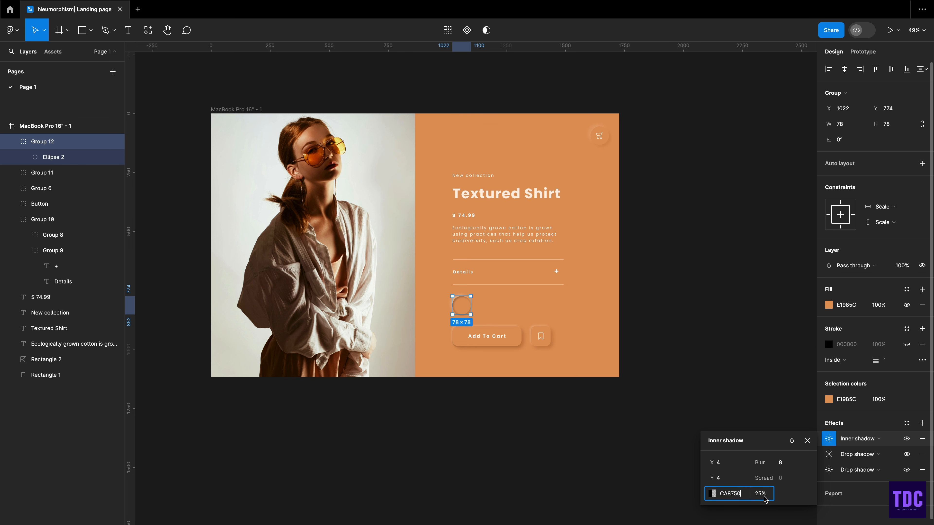
pyautogui.click(760, 493)
pyautogui.press('Up')
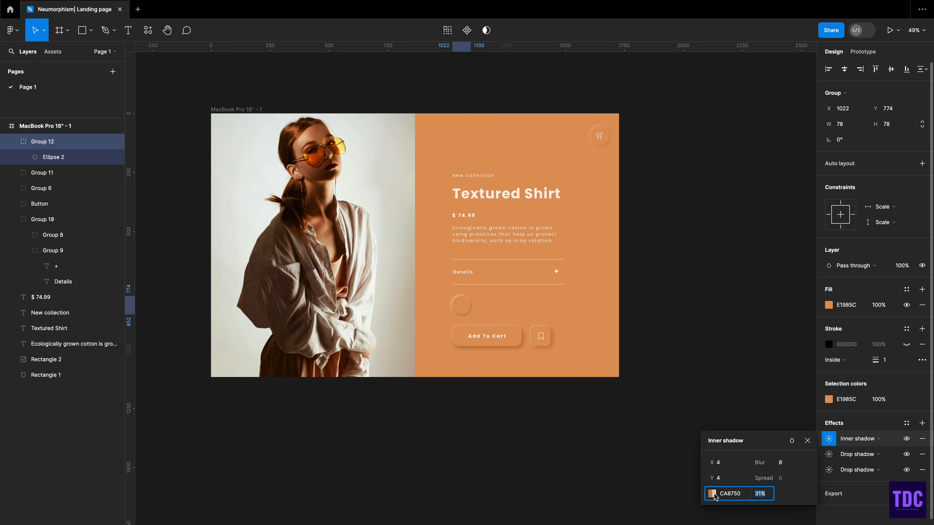
pyautogui.click(711, 494)
pyautogui.moveTo(634, 416); pyautogui.dragTo(709, 417)
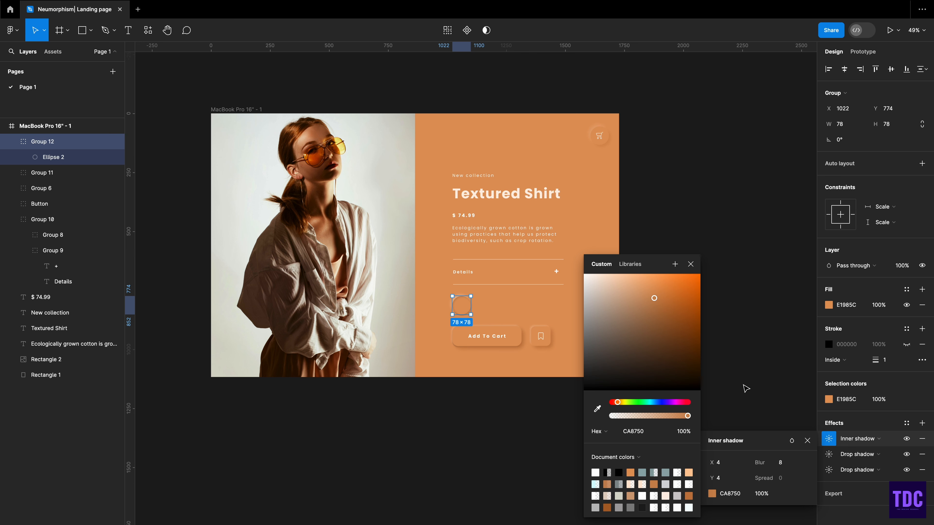
# Step: Add a second inner shadow to the empty circle's group with X -4, Y -4 and blur 8
pyautogui.click(746, 389)
pyautogui.click(459, 305)
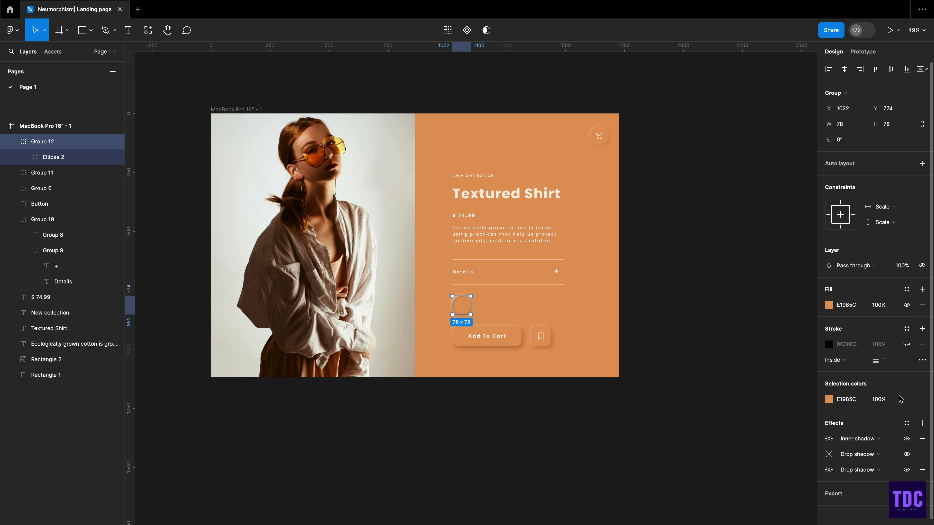
pyautogui.click(921, 423)
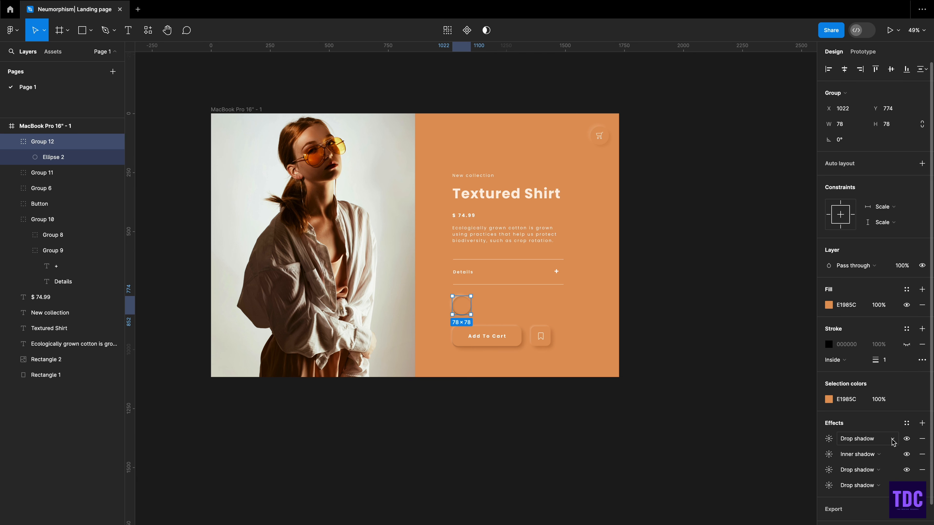
pyautogui.click(860, 439)
pyautogui.click(870, 427)
pyautogui.click(829, 438)
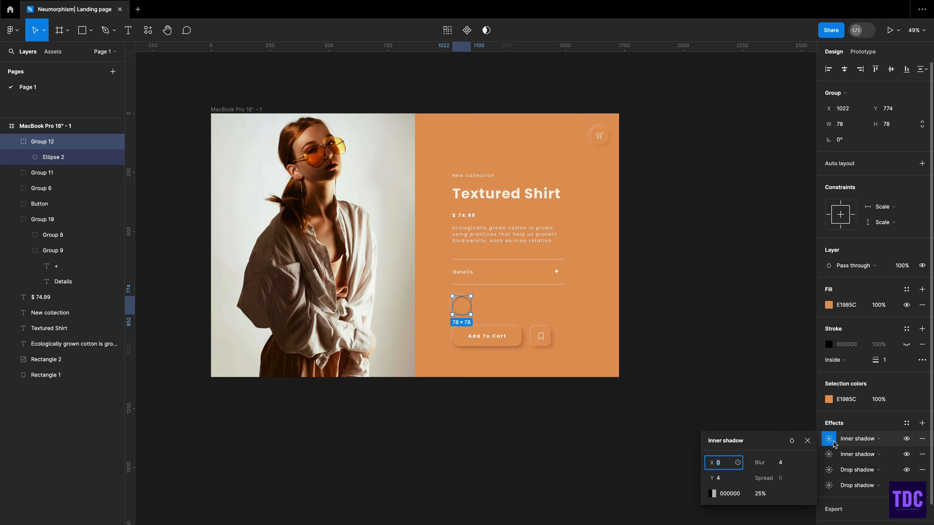
pyautogui.write('-4')
pyautogui.click(726, 485)
pyautogui.write('-')
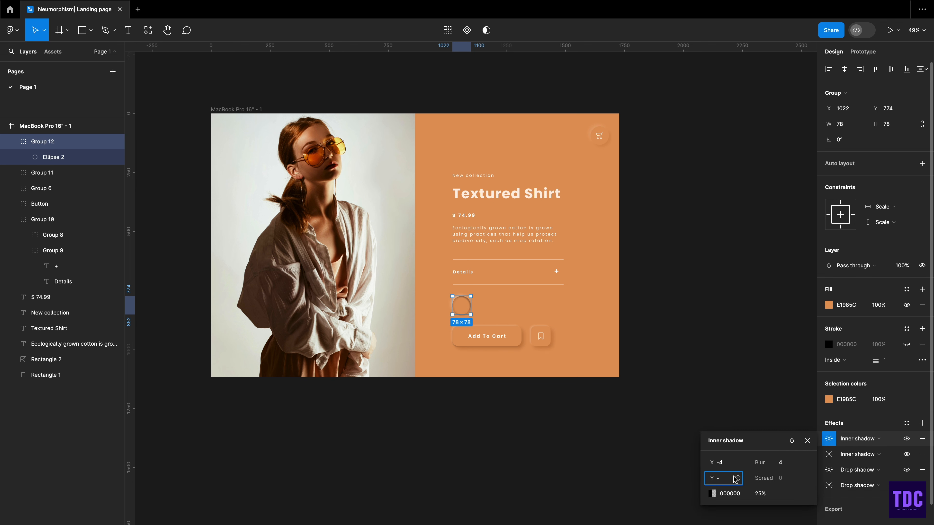
pyautogui.write('4')
pyautogui.click(788, 464)
pyautogui.write('8')
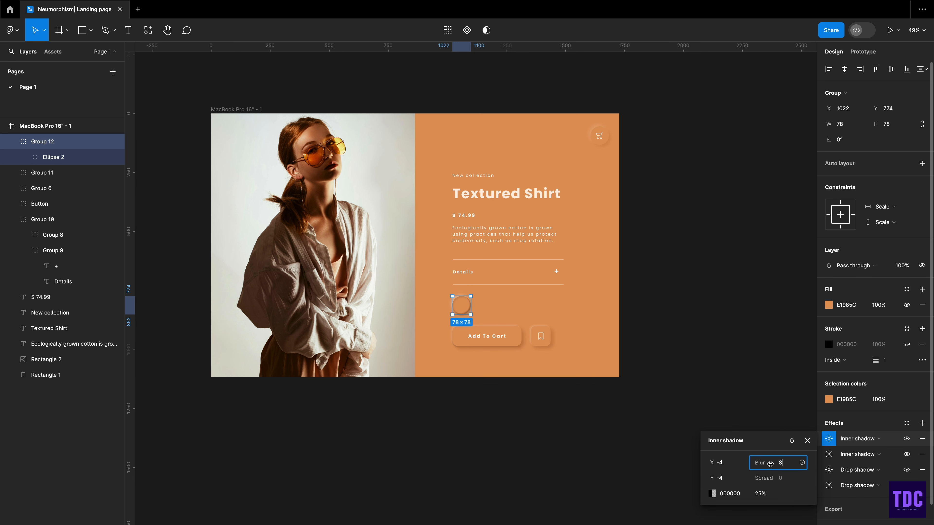
# Step: Set the X -4, Y -4 inner shadow's colour to FFE6D1 and lower its opacity slightly
pyautogui.click(740, 495)
pyautogui.write('FFE6D1')
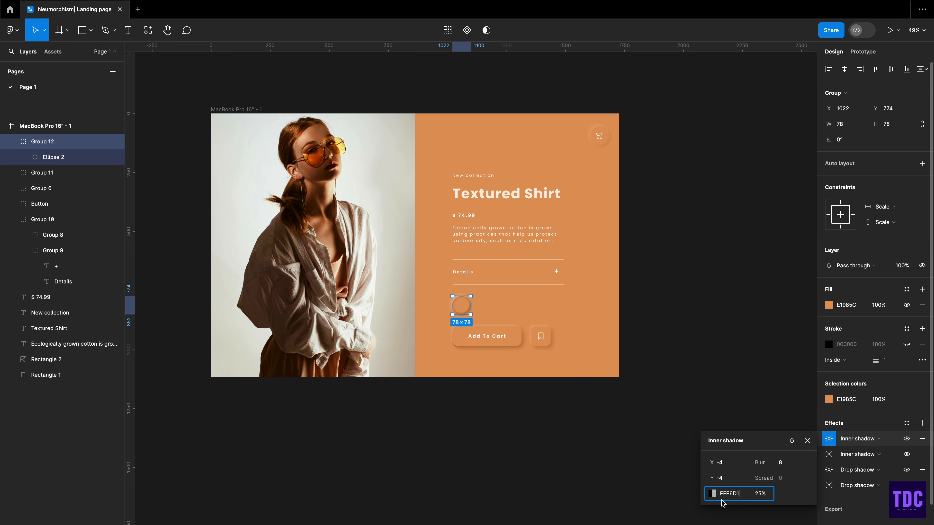
pyautogui.press('Return')
pyautogui.click(711, 493)
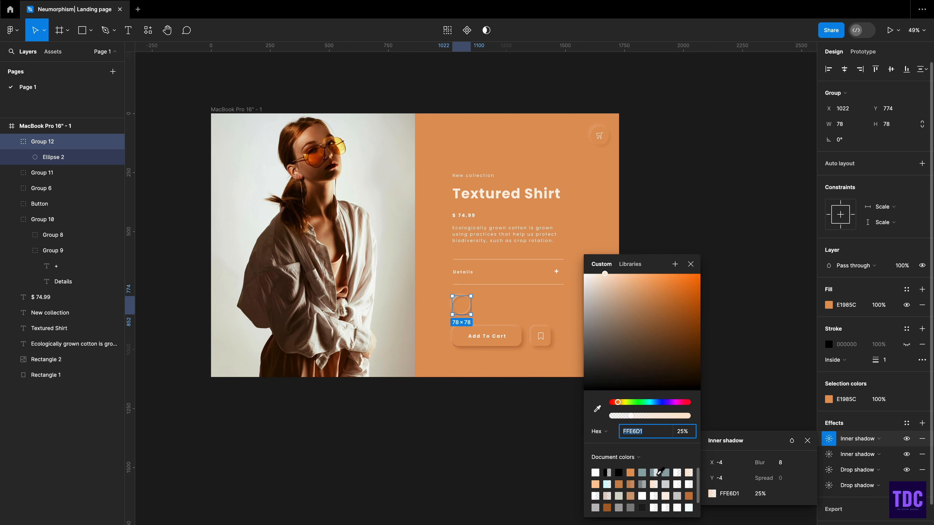
pyautogui.moveTo(631, 416); pyautogui.dragTo(627, 416)
pyautogui.click(740, 385)
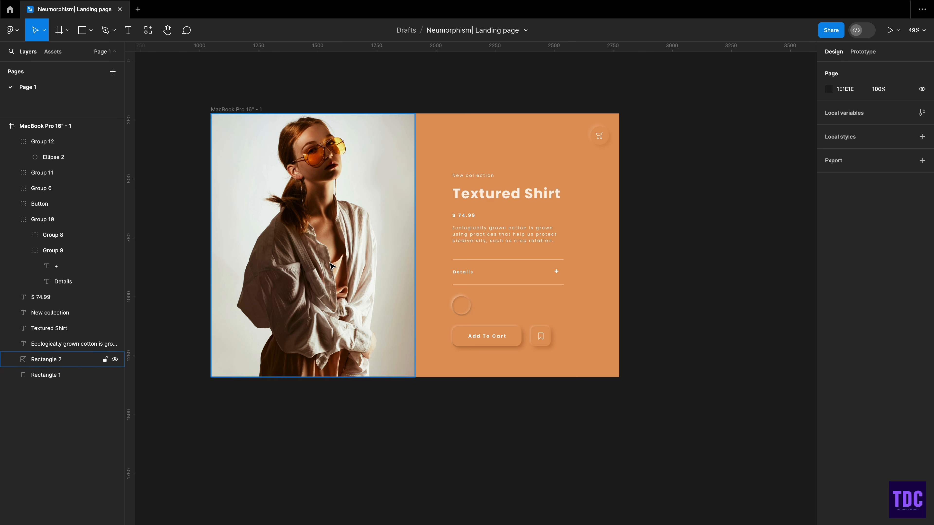
# Step: Shrink the empty circle's group to 67 by 67 and replace it with a circle component instance
pyautogui.click(467, 310)
pyautogui.click(502, 309)
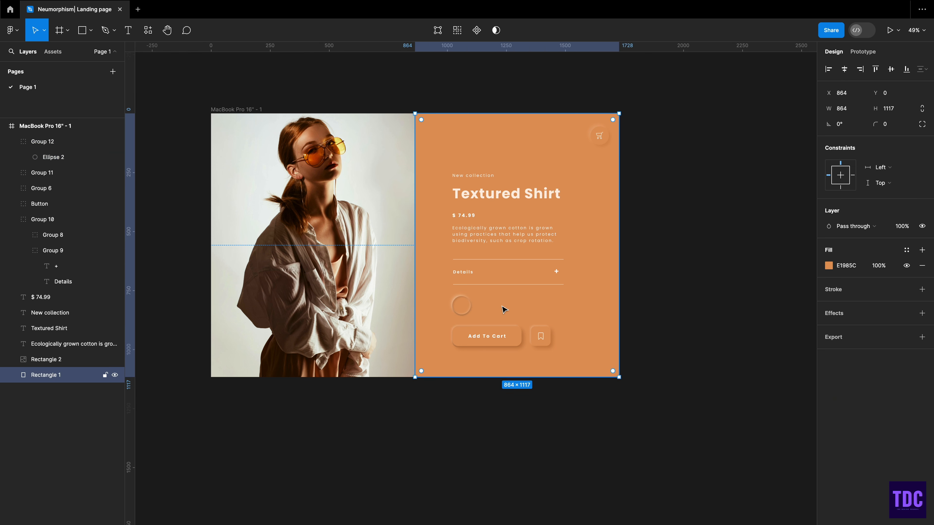
pyautogui.click(469, 313)
pyautogui.moveTo(471, 315); pyautogui.dragTo(465, 307)
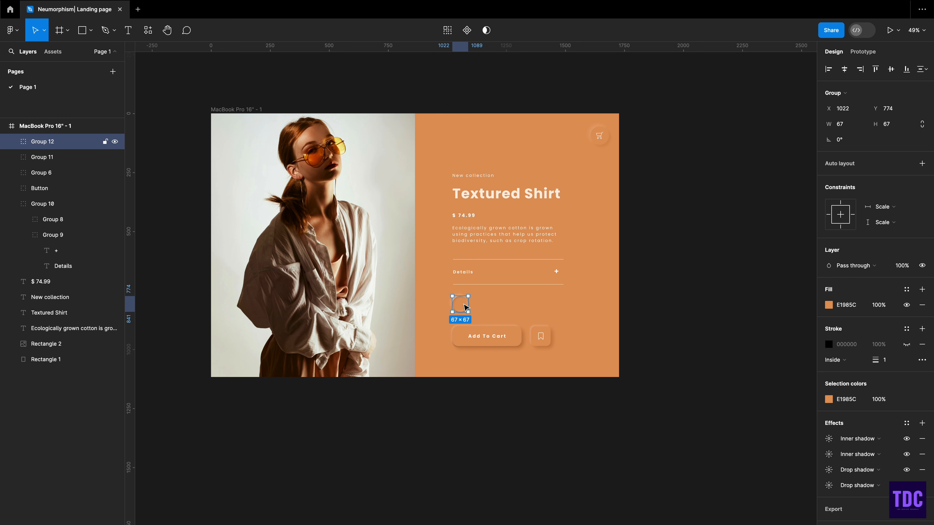
pyautogui.rightClick(465, 307)
pyautogui.click(494, 249)
pyautogui.click(518, 311)
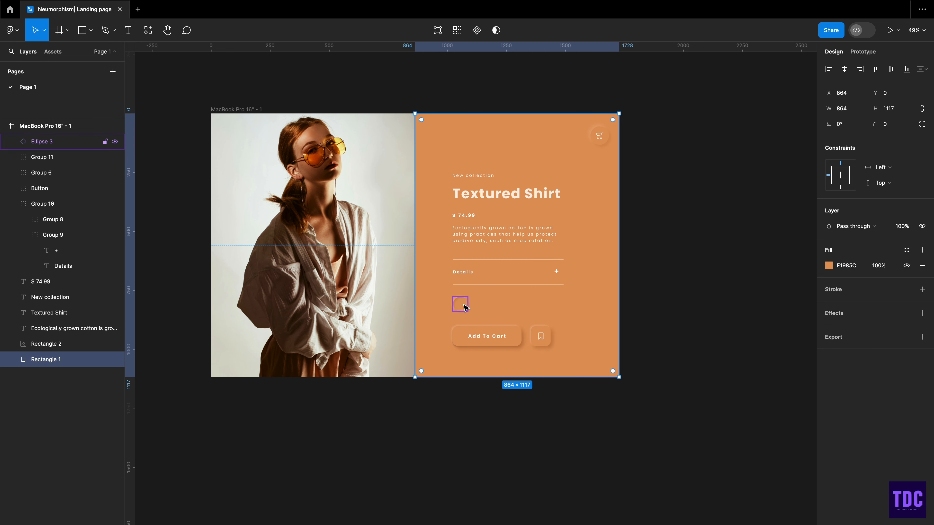
# Step: Move the empty circle slightly down to X 1025, Y 782, between the Details section and the Add To Cart button
pyautogui.scroll(5, 464, 307)
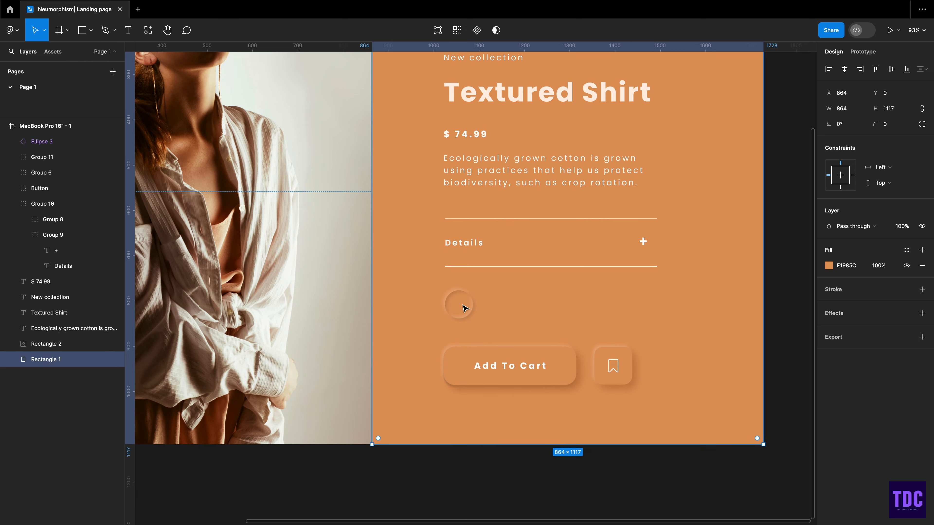
pyautogui.scroll(-1, 465, 309)
pyautogui.scroll(2, 466, 309)
pyautogui.hscroll(-1, 466, 309)
pyautogui.click(423, 340)
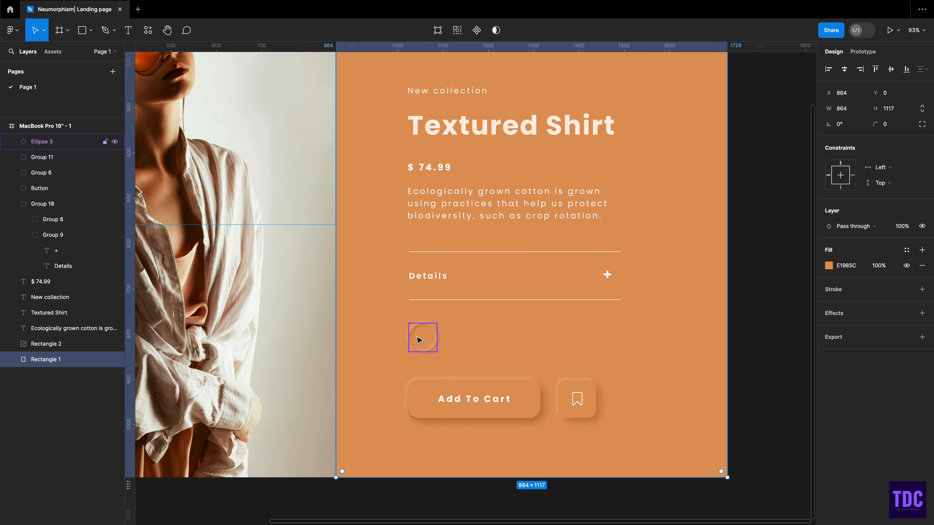
pyautogui.moveTo(423, 343); pyautogui.dragTo(425, 345)
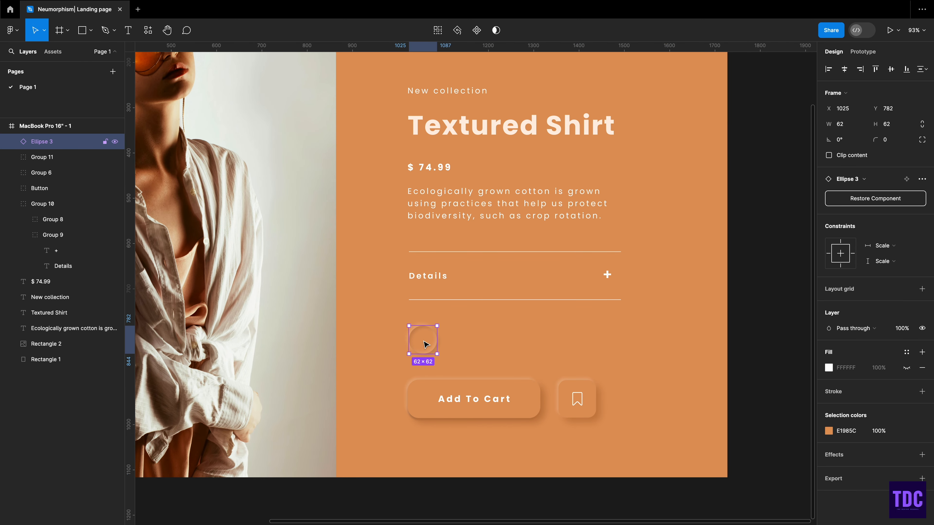
# Step: Add a white XS text label in Poppins SemiBold 16 and centre it inside the empty circle
pyautogui.press('t')
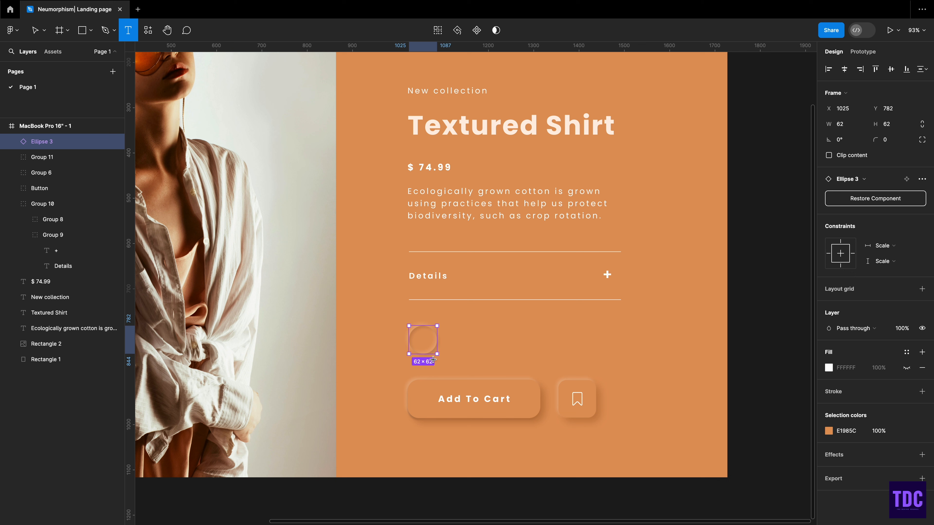
pyautogui.click(419, 338)
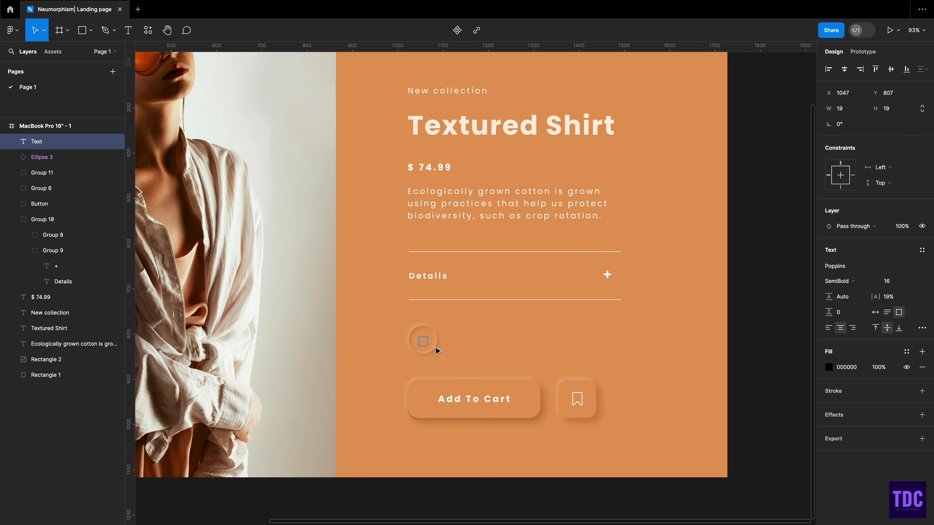
pyautogui.write('XS')
pyautogui.press('Escape')
pyautogui.moveTo(433, 340); pyautogui.dragTo(425, 330)
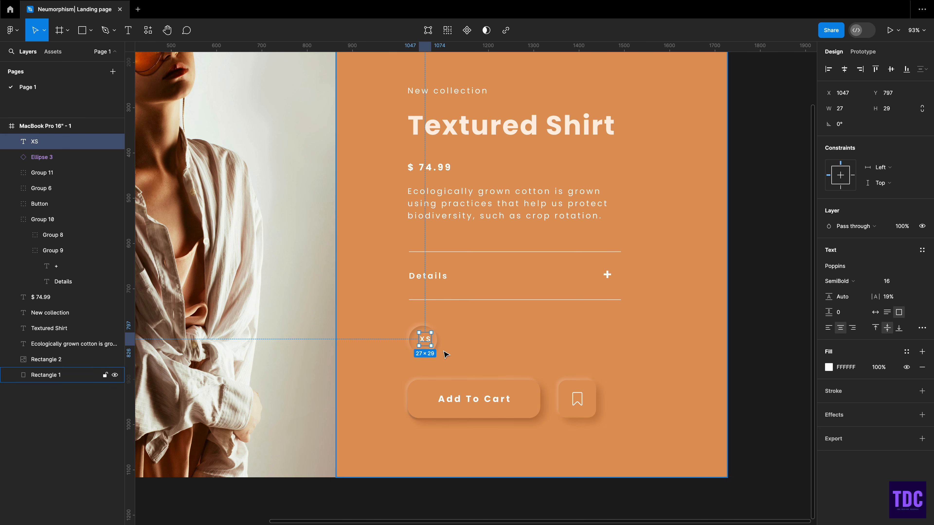
pyautogui.keyDown('shift'); pyautogui.click(421, 338); pyautogui.keyUp('shift')
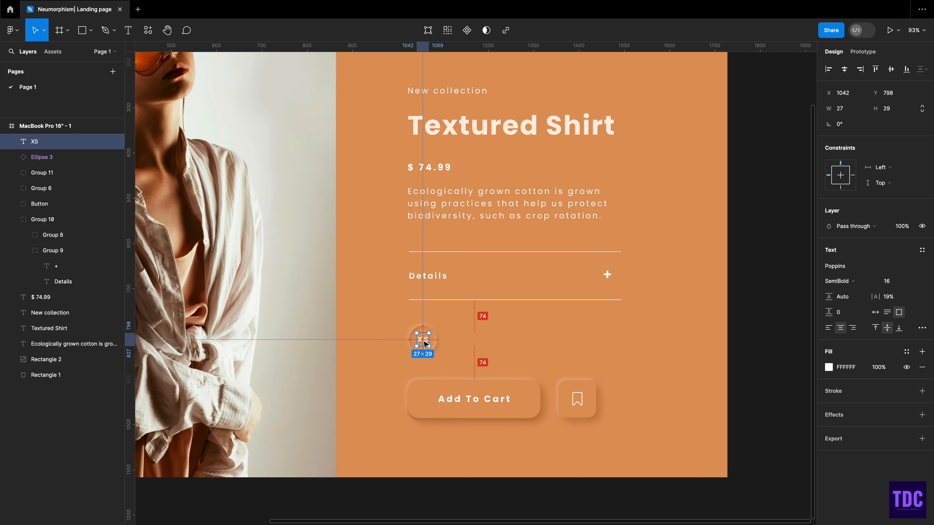
# Step: Group the XS label with its circle and duplicate the group into an evenly spaced row of five
pyautogui.rightClick(429, 344)
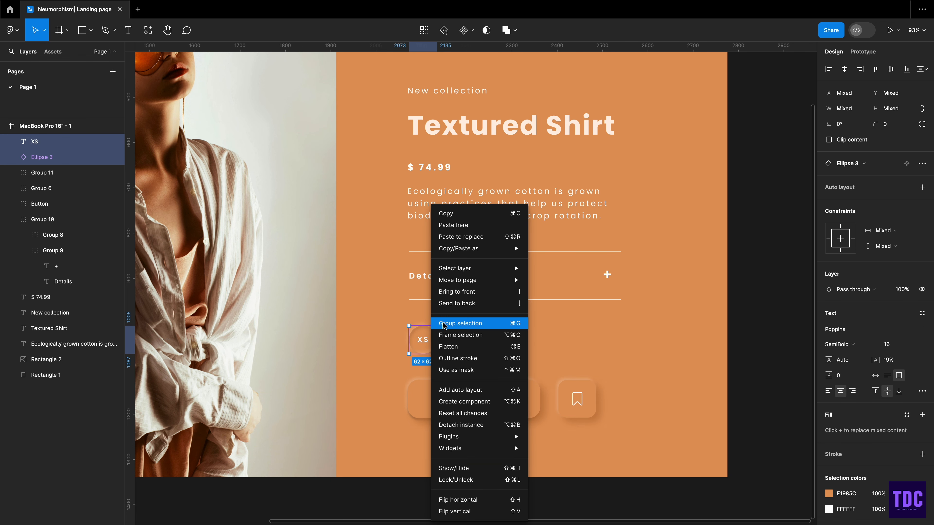
pyautogui.click(445, 324)
pyautogui.click(460, 335)
pyautogui.click(433, 351)
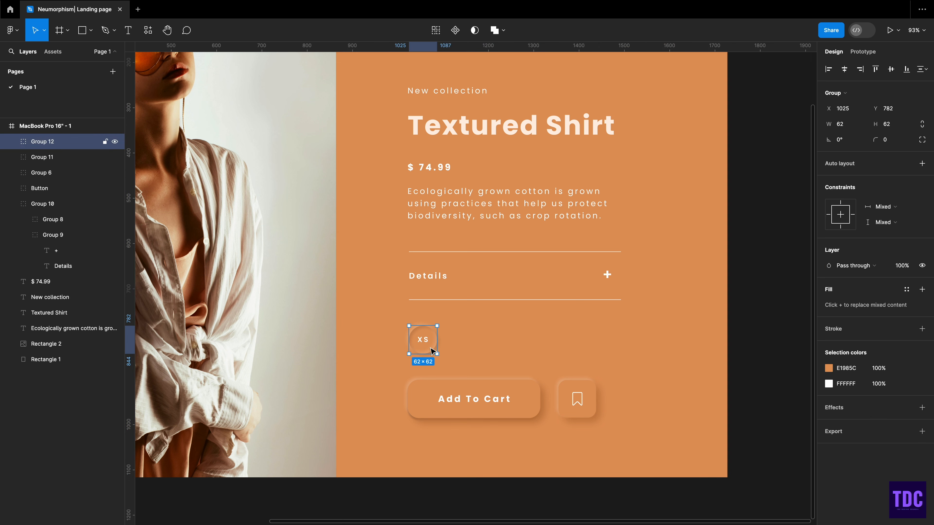
pyautogui.keyDown('alt'); pyautogui.moveTo(433, 351); pyautogui.dragTo(591, 340); pyautogui.keyUp('alt')
pyautogui.click(380, 333)
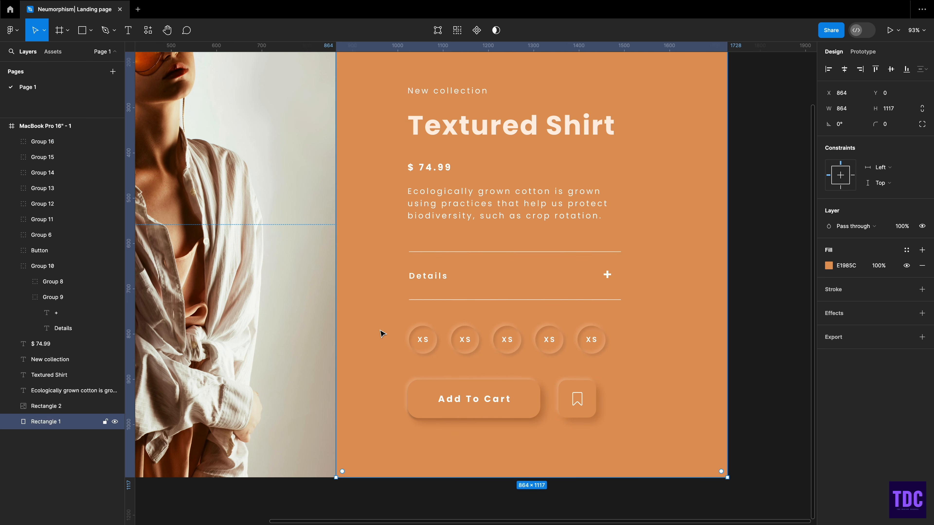
# Step: Change the second size circle's label to S and the third circle's label to M
pyautogui.click(464, 340)
pyautogui.doubleClick(464, 340)
pyautogui.doubleClick(464, 340)
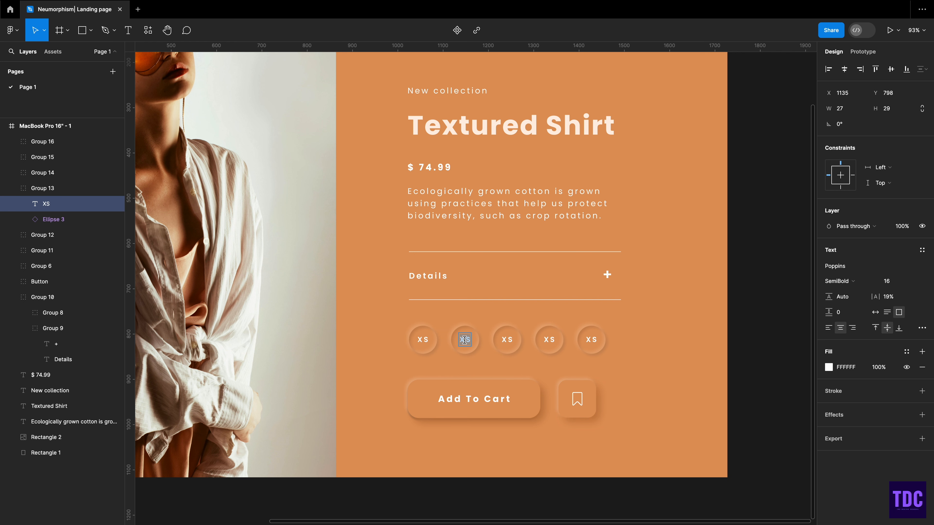
pyautogui.write('S')
pyautogui.doubleClick(507, 339)
pyautogui.doubleClick(508, 339)
pyautogui.write('M')
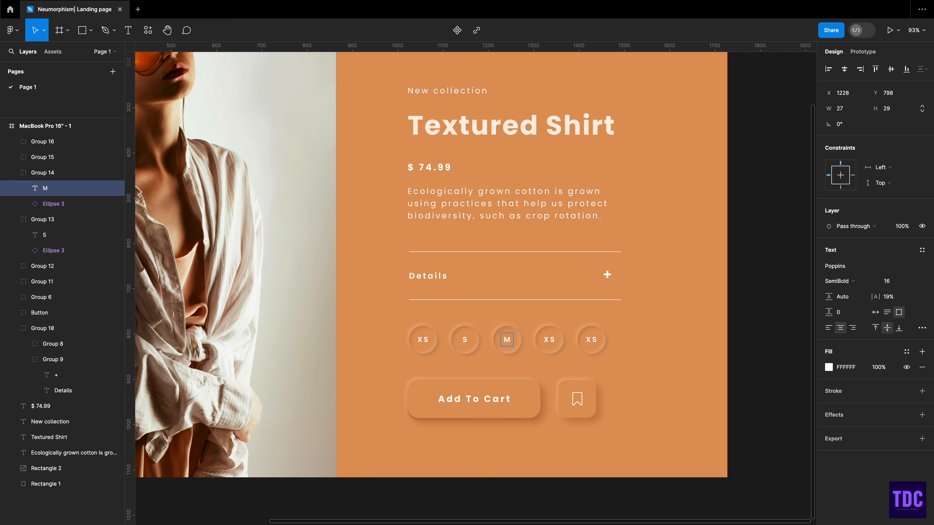
# Step: Change the fourth size circle's label to L and the fifth circle's label to XL
pyautogui.hscroll(1, 552, 355)
pyautogui.doubleClick(545, 343)
pyautogui.scroll(1, 545, 344)
pyautogui.write('L')
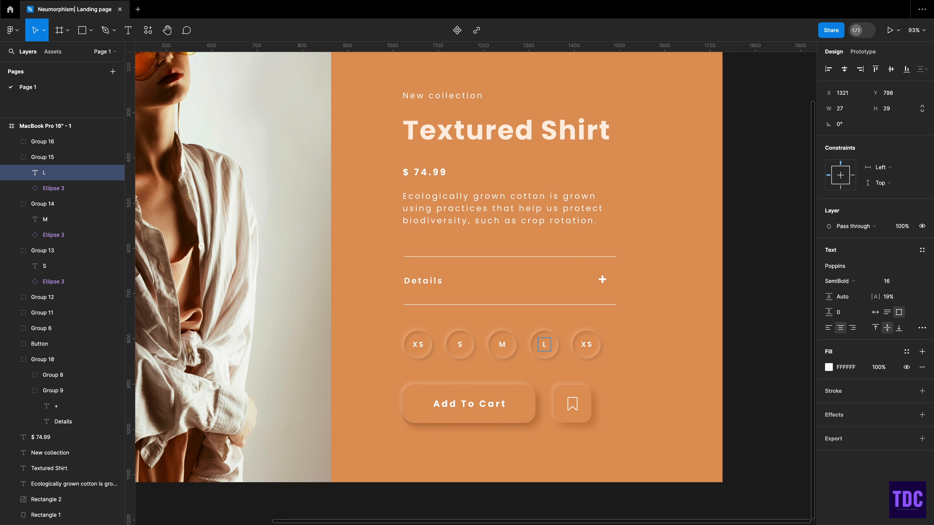
pyautogui.doubleClick(587, 343)
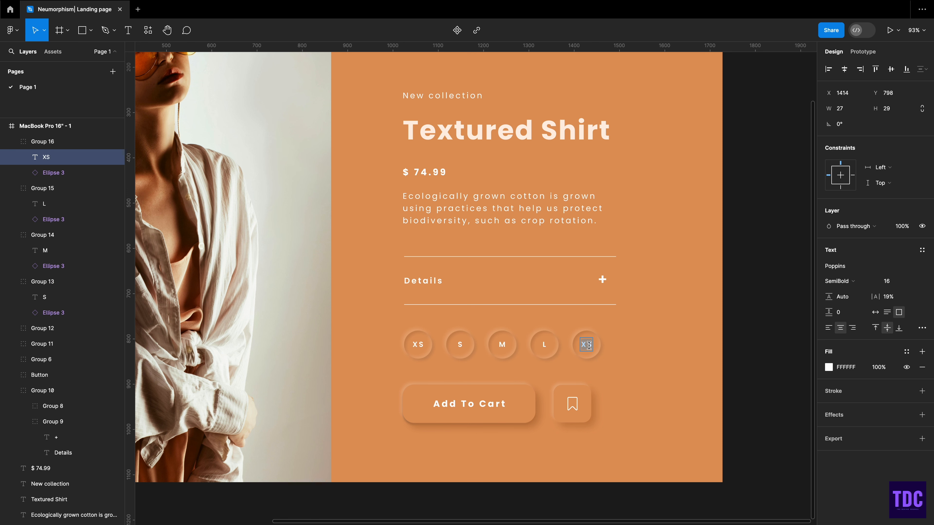
pyautogui.write('X')
pyautogui.click(652, 392)
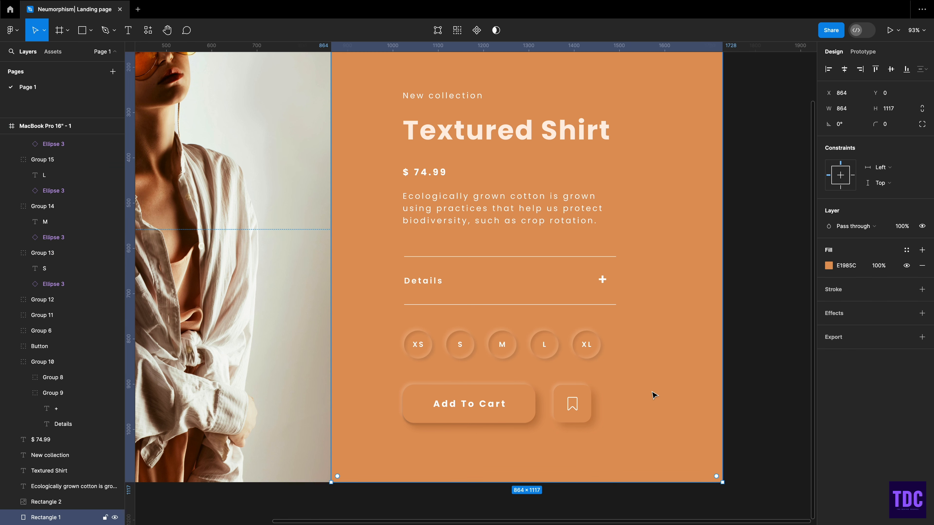
# Step: Draw a rectangle about 69 by 43 in the photo's upper-left corner and round its corners to 25
pyautogui.scroll(-5, 594, 308)
pyautogui.click(683, 241)
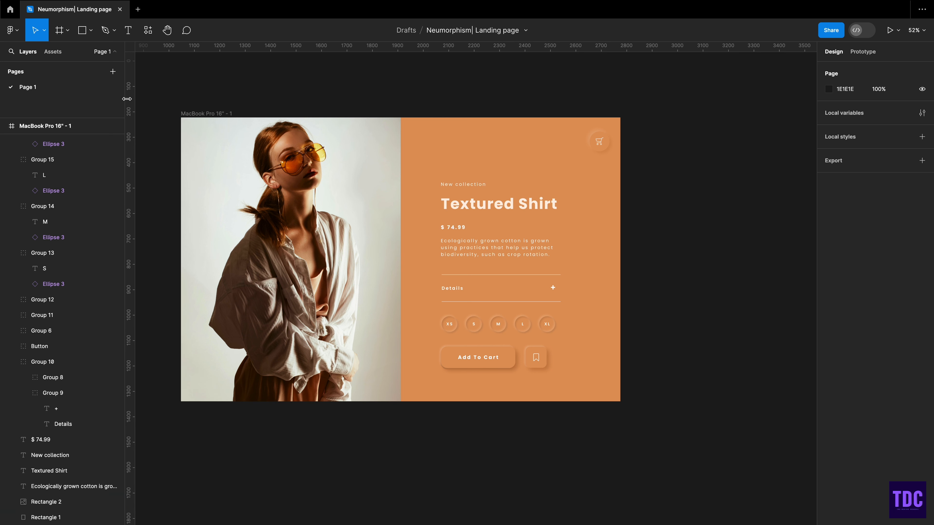
pyautogui.click(82, 31)
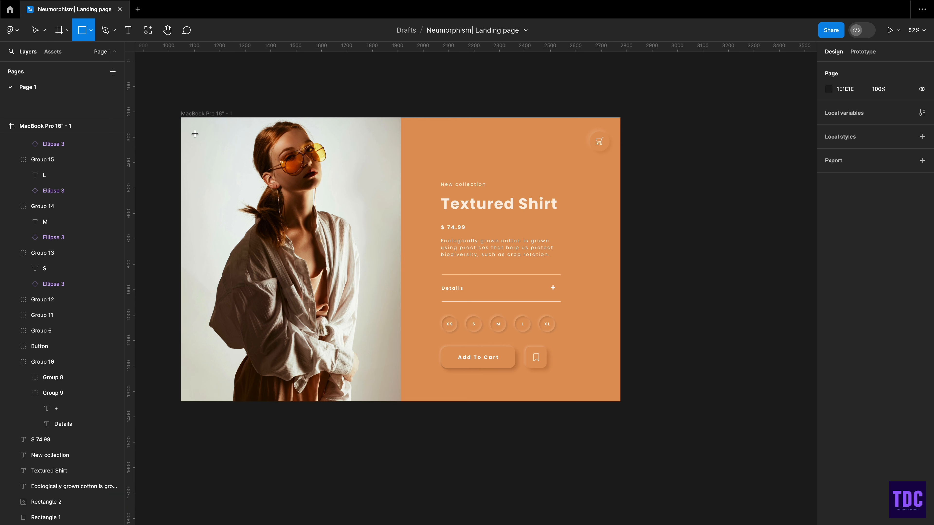
pyautogui.moveTo(191, 128); pyautogui.dragTo(205, 138)
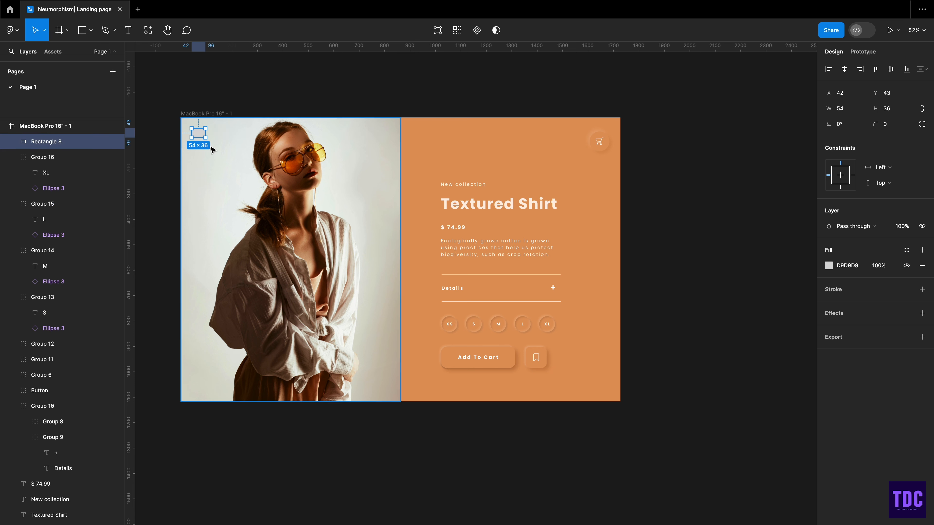
pyautogui.click(887, 126)
pyautogui.write('21')
pyautogui.press('Return')
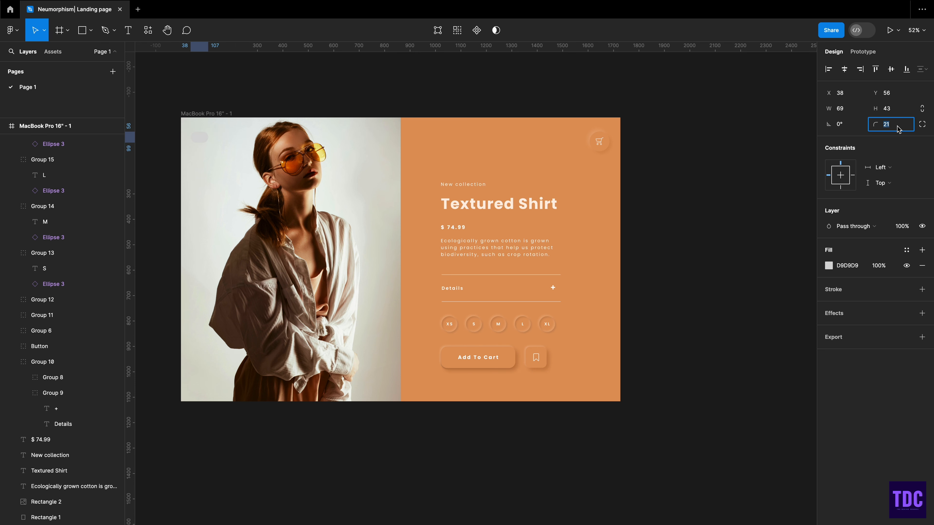
pyautogui.click(702, 123)
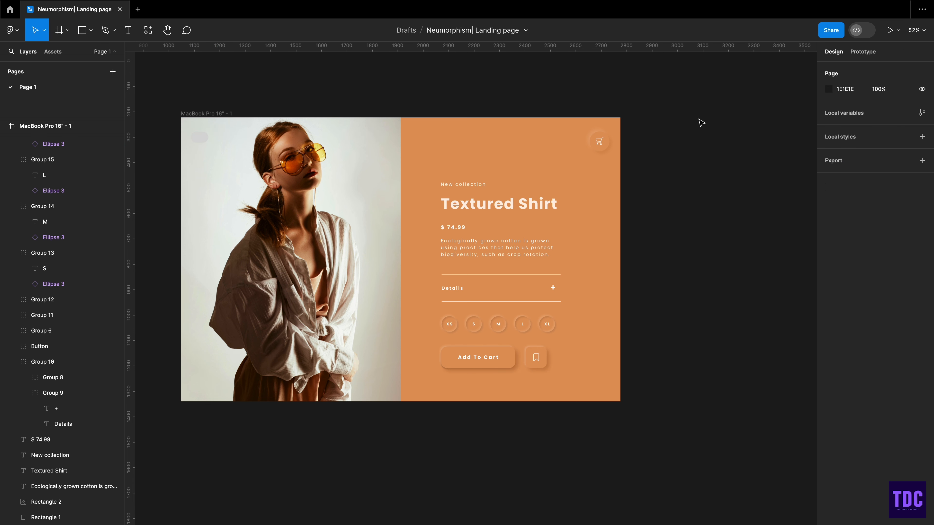
# Step: Fill the small rounded rectangle with D8D8CC, sampled from the photo's background
pyautogui.click(199, 137)
pyautogui.click(829, 270)
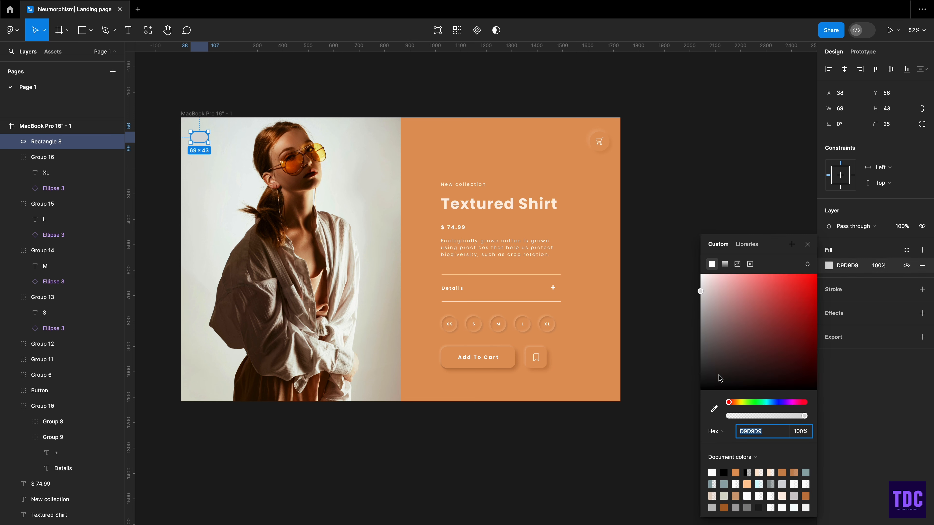
pyautogui.click(713, 409)
pyautogui.click(225, 136)
pyautogui.click(208, 88)
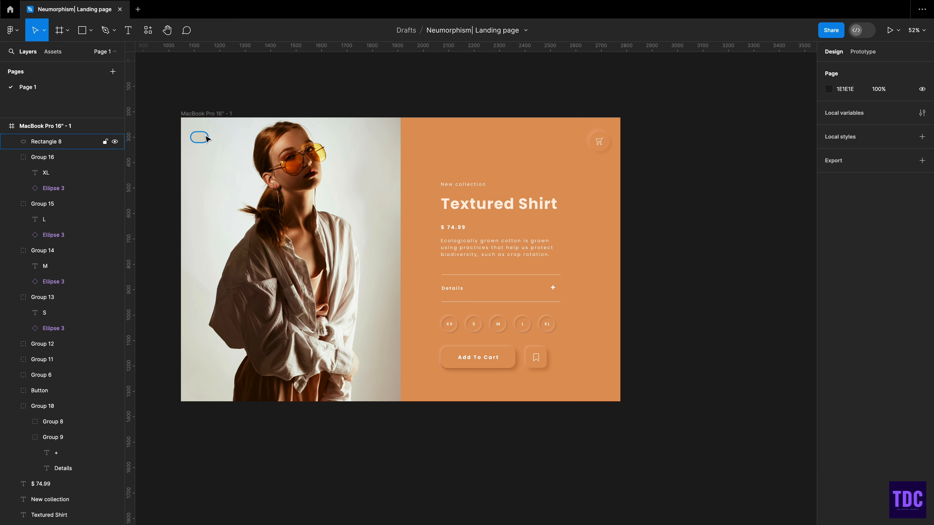
# Step: Add a drop shadow to the small rounded rectangle with X 8, Y 8 and blur 32
pyautogui.click(199, 137)
pyautogui.click(834, 313)
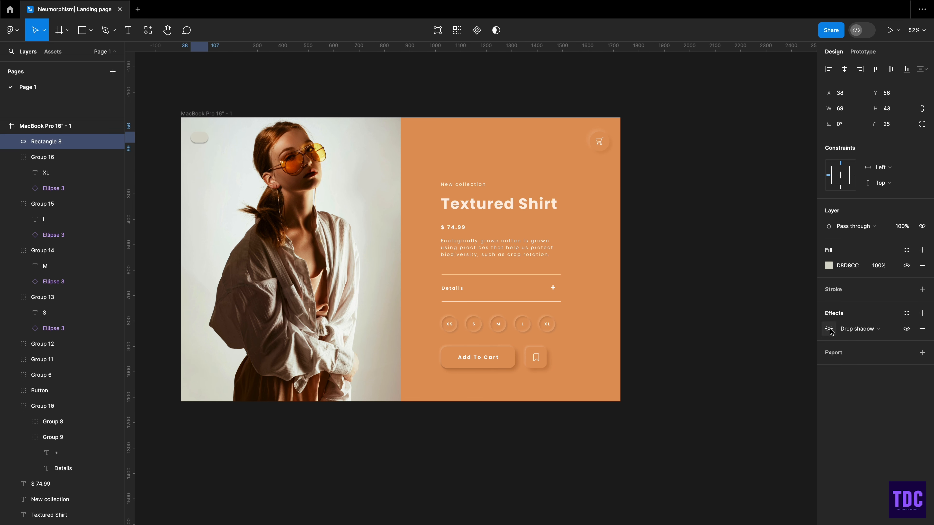
pyautogui.click(829, 328)
pyautogui.click(722, 351)
pyautogui.write('8')
pyautogui.click(730, 372)
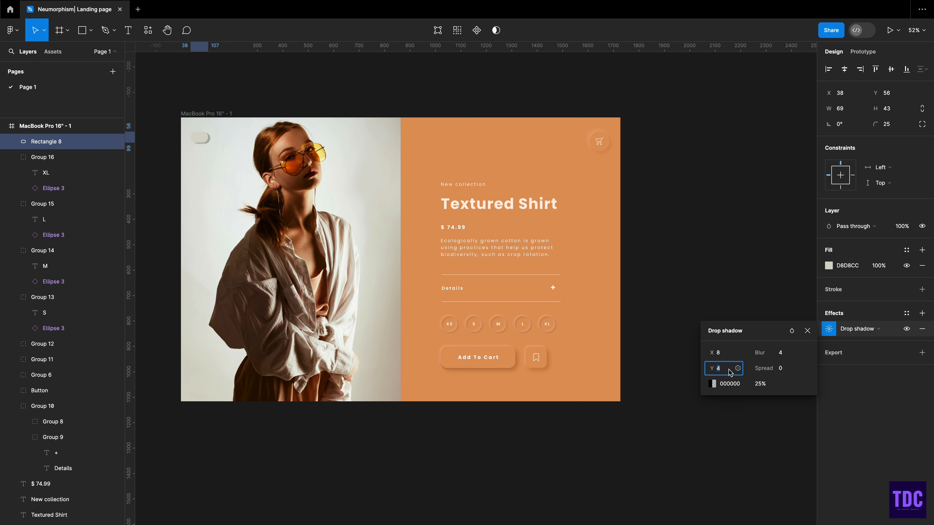
pyautogui.click(768, 358)
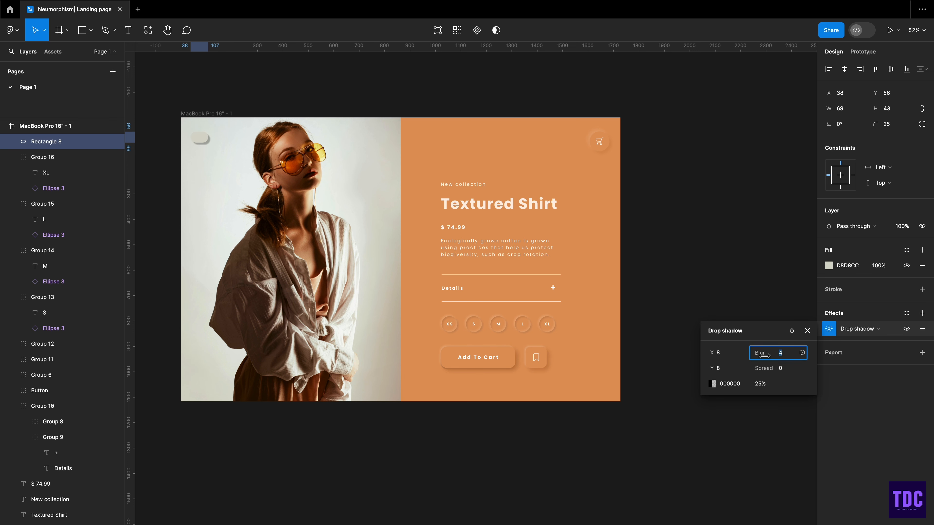
pyautogui.write('3.4')
pyautogui.press('Return')
pyautogui.write('32')
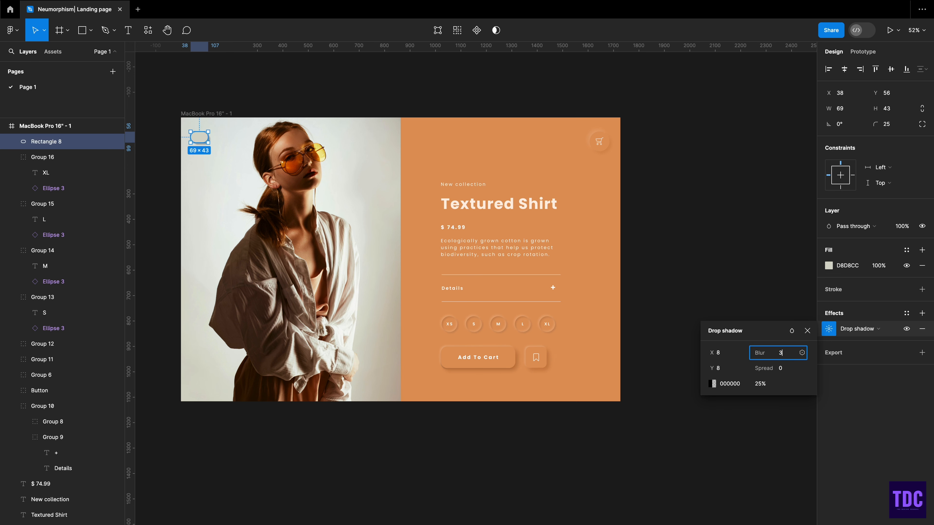
# Step: Set the rounded rectangle's drop shadow color to A5A5A5 at 100% opacity
pyautogui.click(729, 385)
pyautogui.write('A5A5A5')
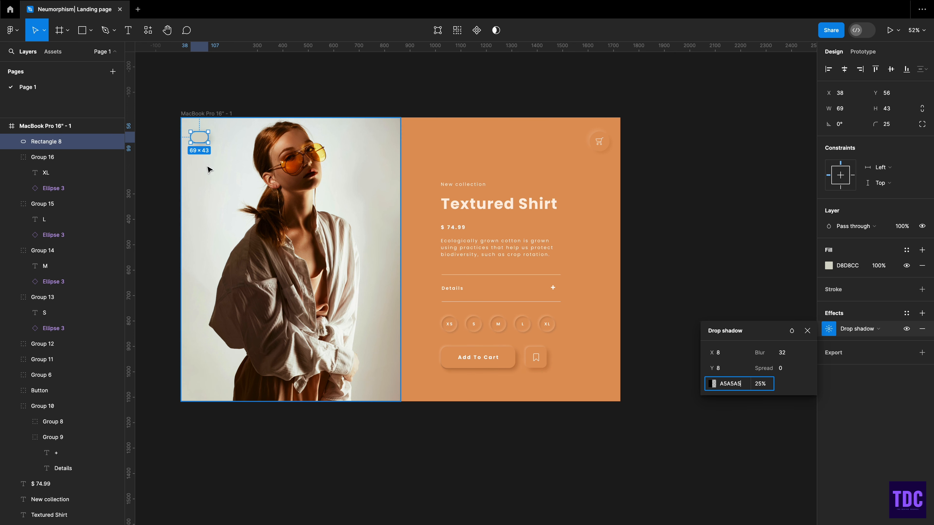
pyautogui.press('Return')
pyautogui.click(712, 384)
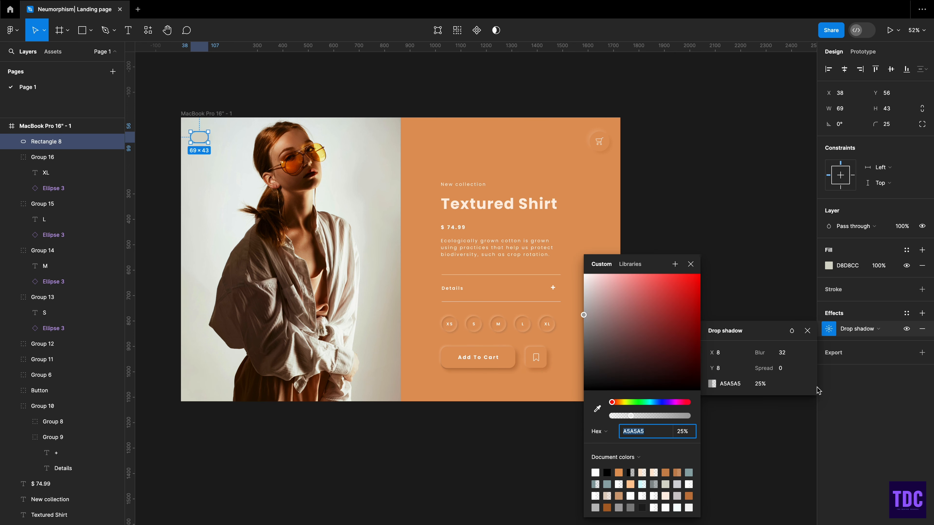
pyautogui.moveTo(630, 417); pyautogui.dragTo(705, 416)
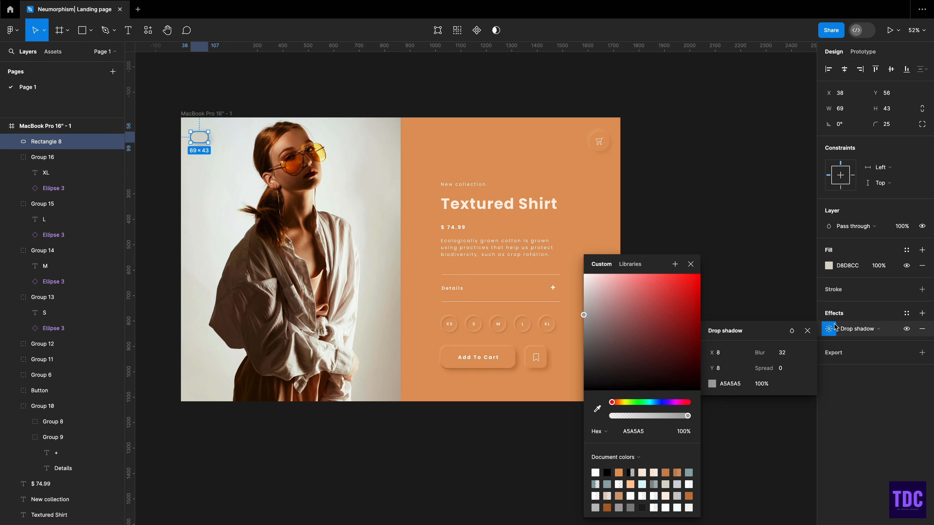
# Step: Add a second drop shadow to the rounded rectangle in FFFFFF with X -4, Y -4 and blur 10.3
pyautogui.click(922, 313)
pyautogui.click(828, 329)
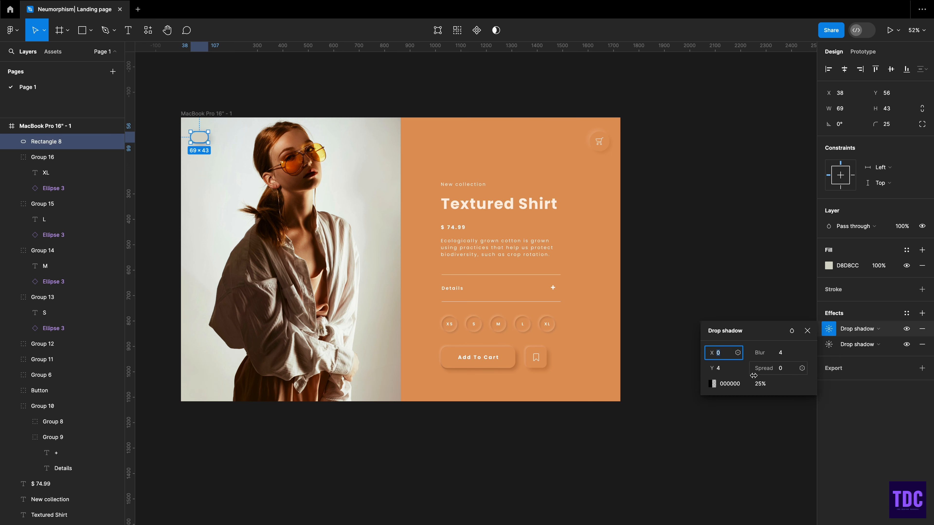
pyautogui.click(721, 351)
pyautogui.write('-4')
pyautogui.click(723, 368)
pyautogui.write('-4')
pyautogui.click(783, 355)
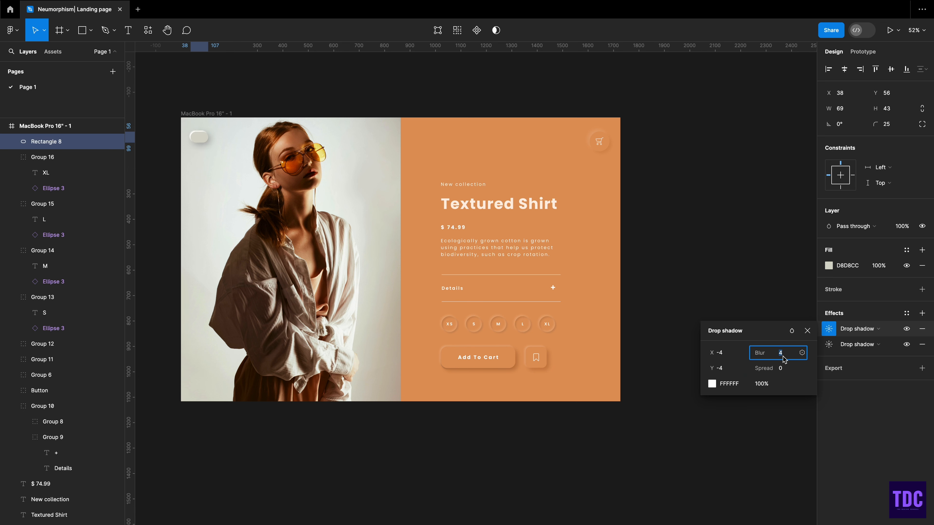
pyautogui.moveTo(759, 353)
pyautogui.mouseDown()
pyautogui.moveTo(794, 353)
pyautogui.moveTo(767, 354)
pyautogui.moveTo(776, 354)
pyautogui.mouseUp()
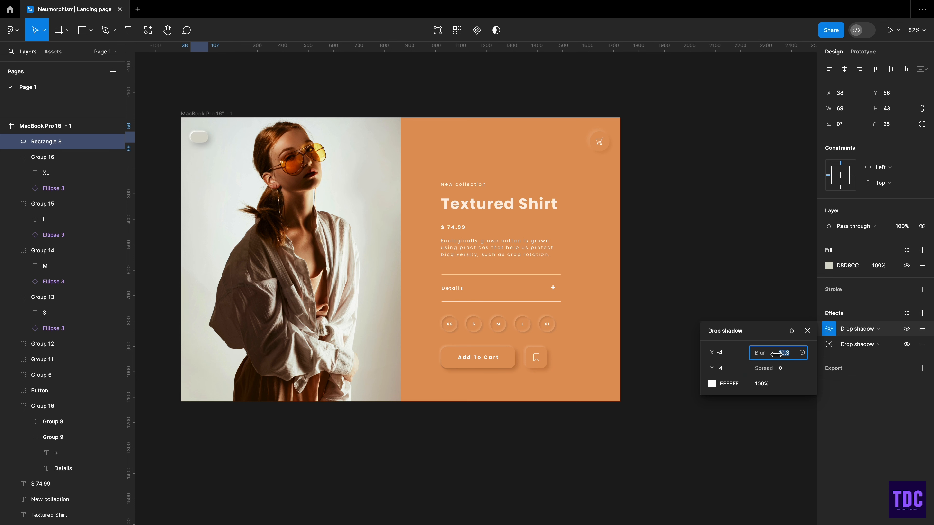
# Step: Lower the rounded rectangle's white drop shadow opacity to 51%
pyautogui.click(760, 385)
pyautogui.write('94')
pyautogui.press('Return')
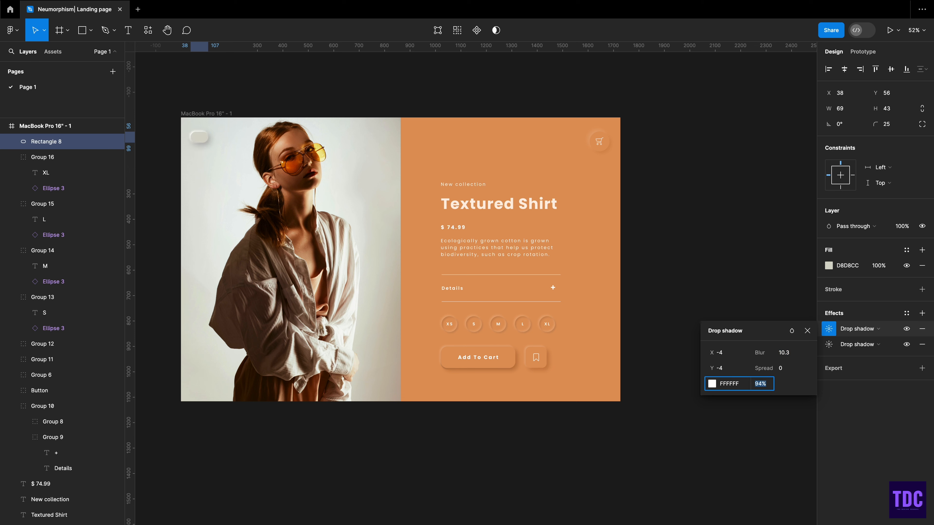
pyautogui.click(712, 384)
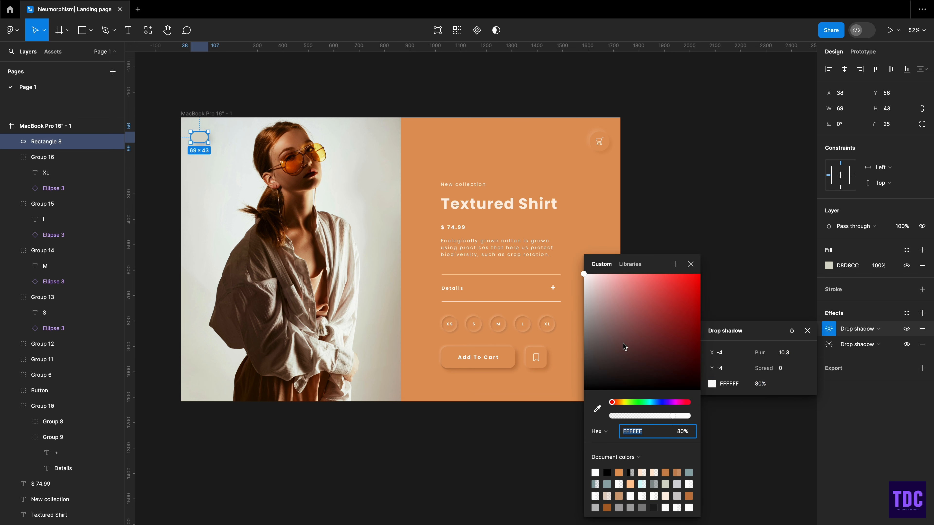
pyautogui.moveTo(673, 418); pyautogui.dragTo(650, 419)
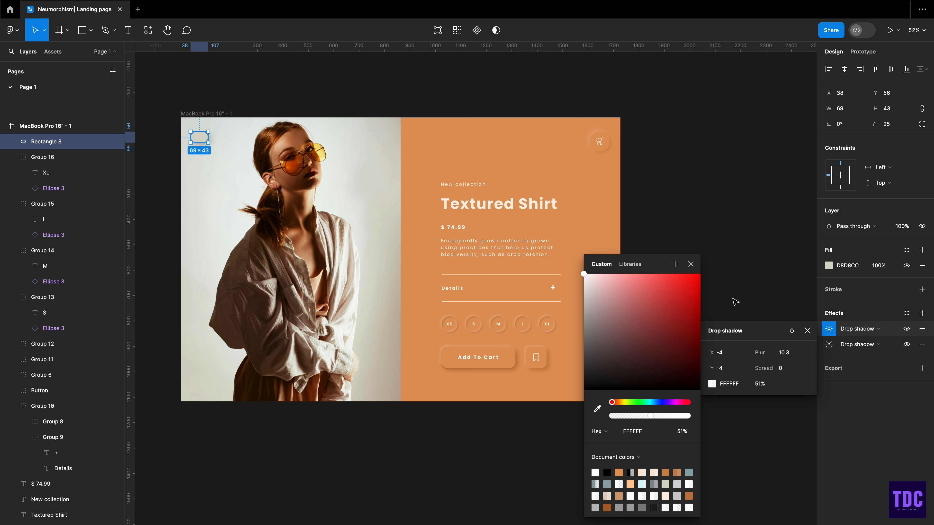
pyautogui.click(807, 333)
pyautogui.click(727, 265)
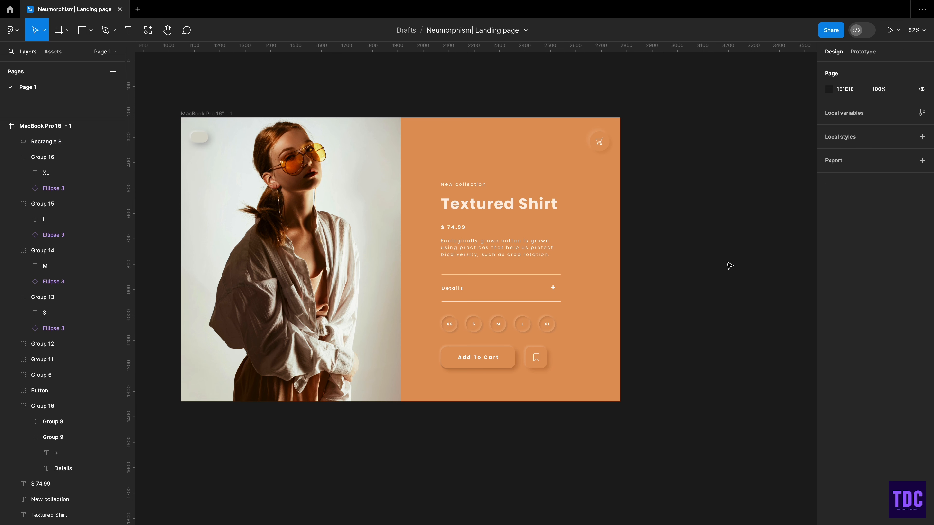
# Step: Paste the white two-line menu icon and center it on the small rounded rectangle
pyautogui.scroll(-1, 728, 265)
pyautogui.click(205, 125)
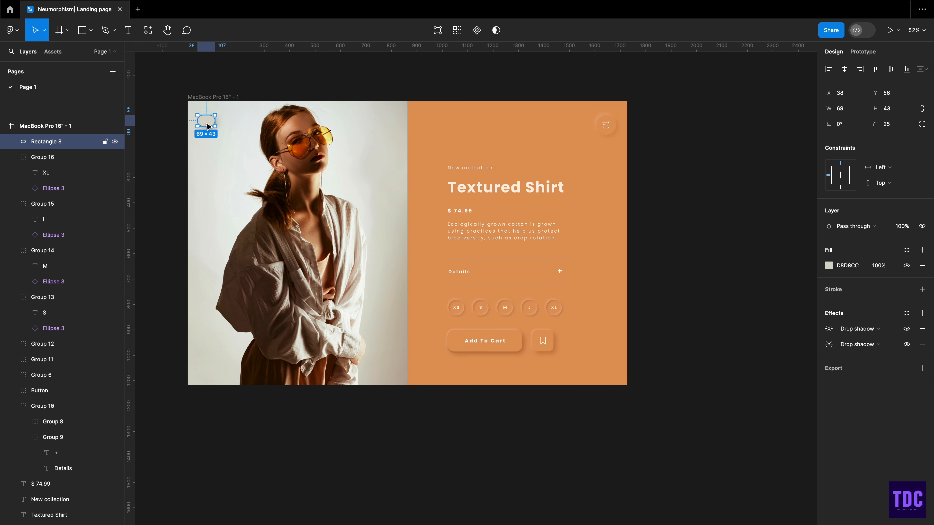
pyautogui.press('super+v')
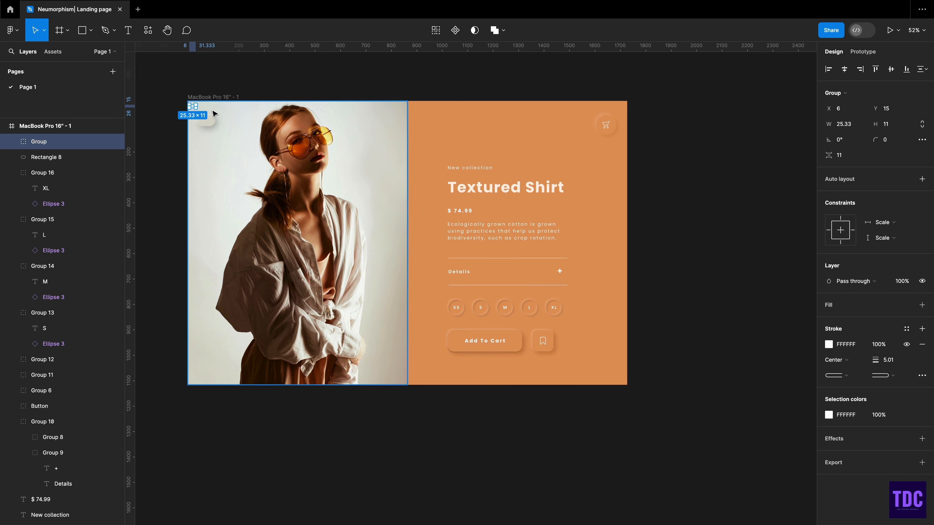
pyautogui.click(212, 87)
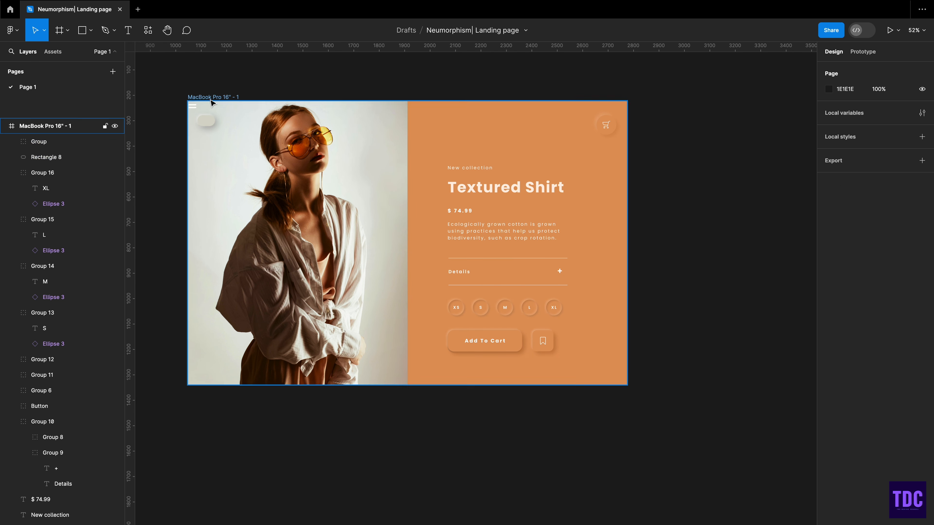
pyautogui.click(209, 124)
# Step: Group the menu icon with the rounded rectangle beneath it
pyautogui.keyDown('shift'); pyautogui.click(209, 124); pyautogui.keyUp('shift')
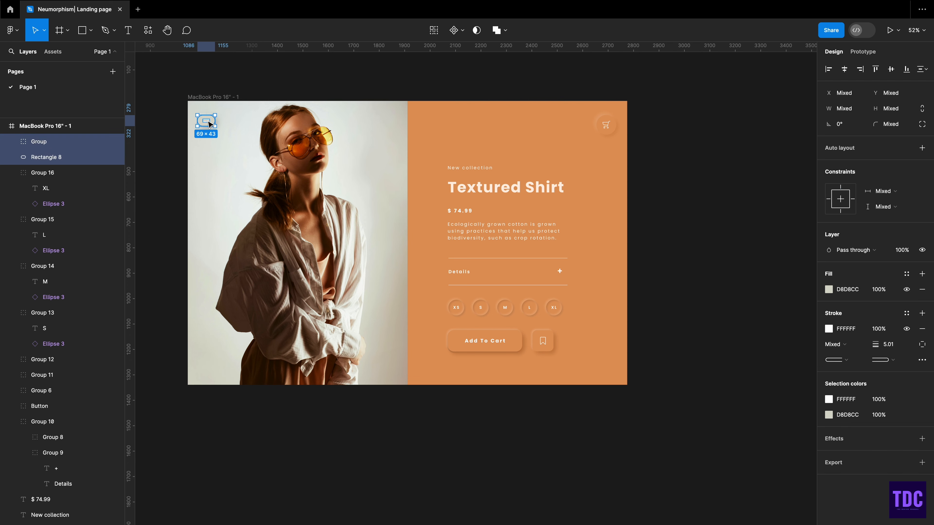
pyautogui.rightClick(206, 118)
pyautogui.click(232, 295)
pyautogui.click(347, 90)
# Step: Draw a 64 by 64 square near the photo's right edge with corner radius 15 and fill D8D8CC
pyautogui.hscroll(-1, 213, 62)
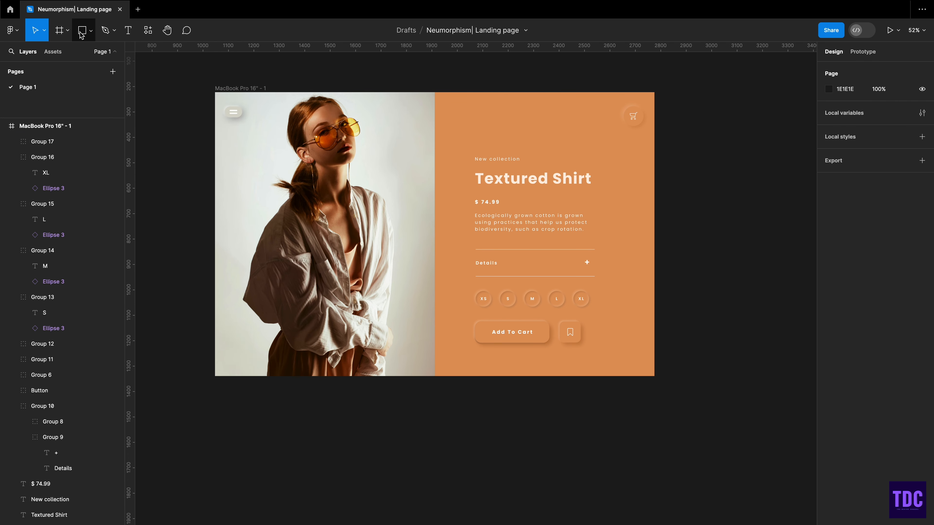
pyautogui.click(81, 31)
pyautogui.moveTo(412, 233); pyautogui.dragTo(428, 250)
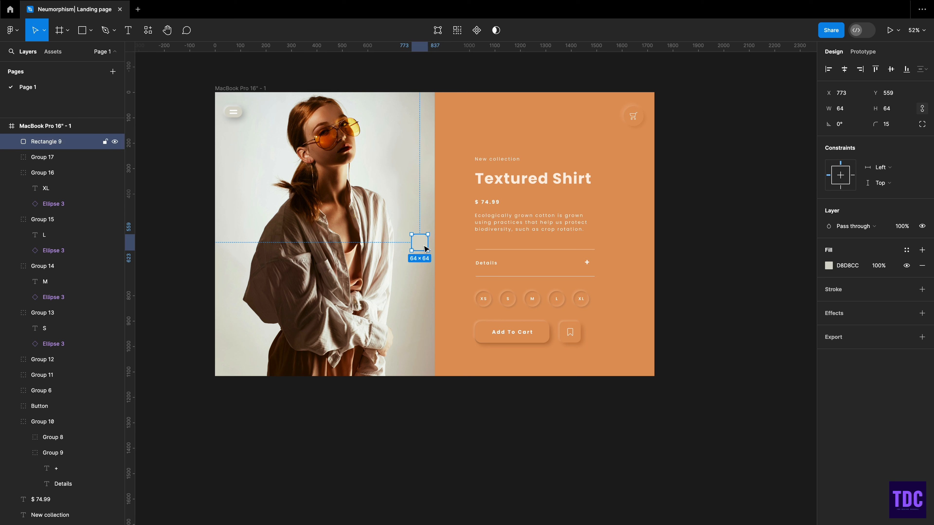
# Step: Add a drop shadow to the square with X 8, Y 8, blur 32 and color A6A3A3
pyautogui.click(833, 313)
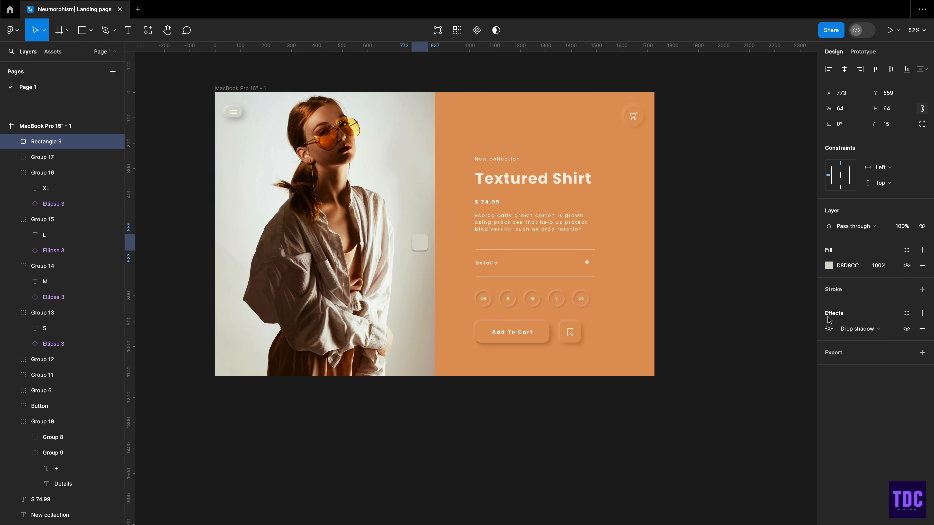
pyautogui.click(829, 328)
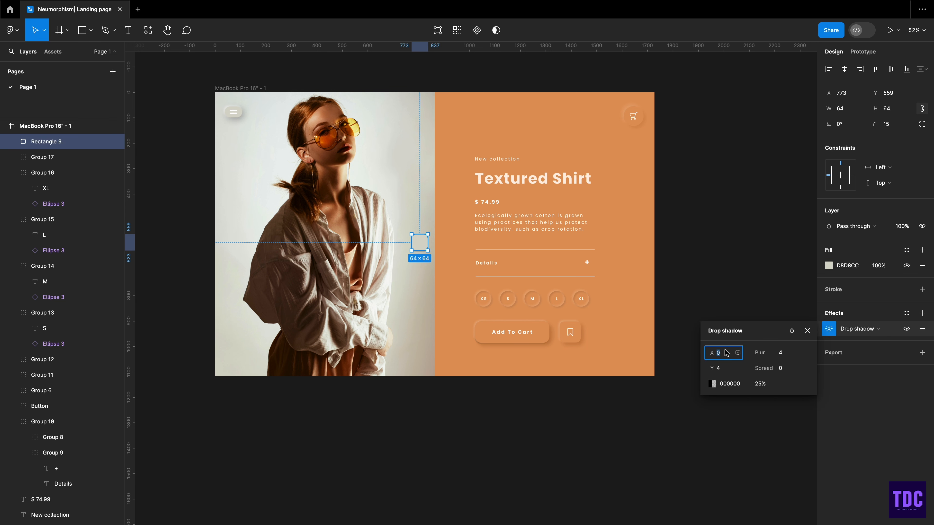
pyautogui.press('Tab')
pyautogui.write('8')
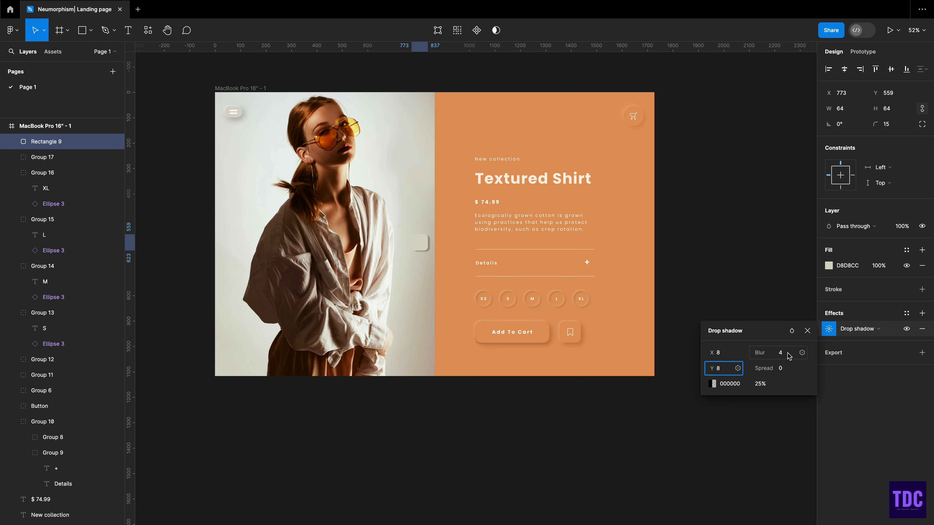
pyautogui.click(786, 355)
pyautogui.write('32')
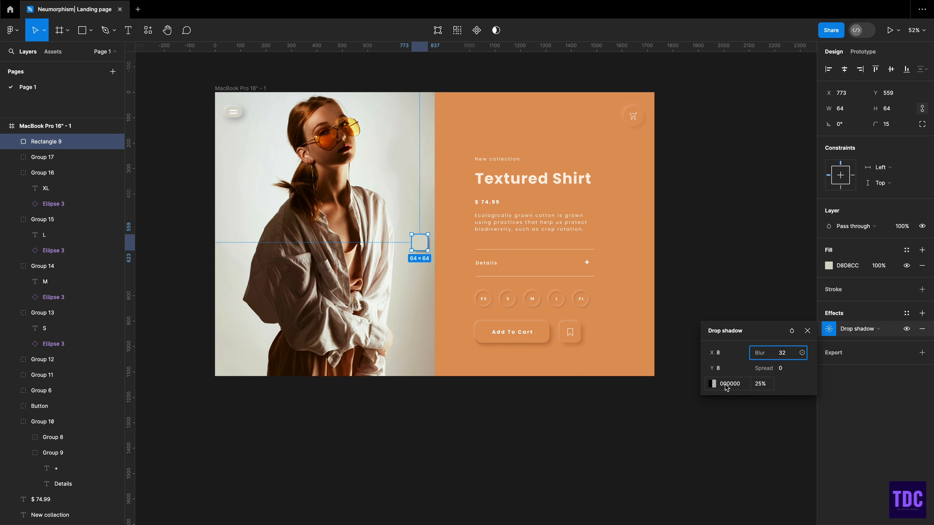
pyautogui.click(726, 387)
pyautogui.write('A6A3A3')
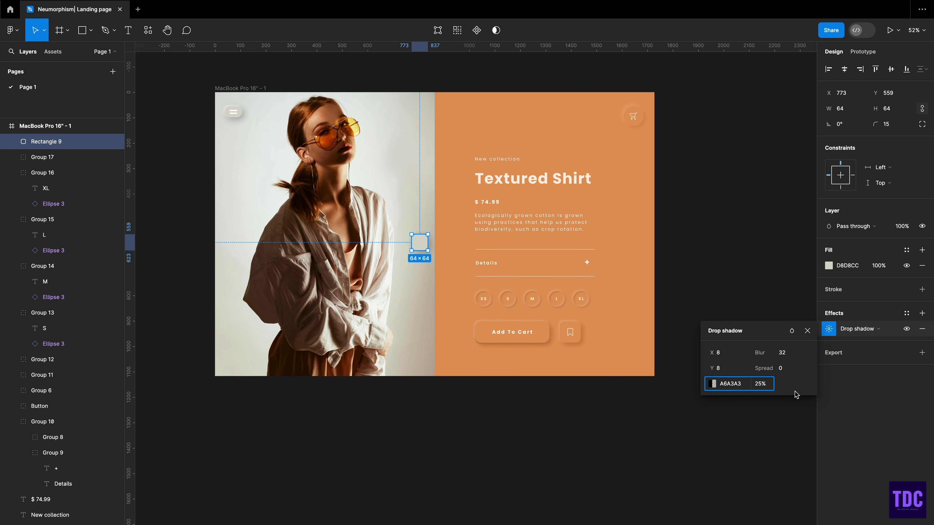
# Step: Add a second drop shadow to the square with X -4, Y -4 and blur 10.3
pyautogui.click(922, 313)
pyautogui.click(829, 345)
pyautogui.click(723, 353)
pyautogui.write('-4')
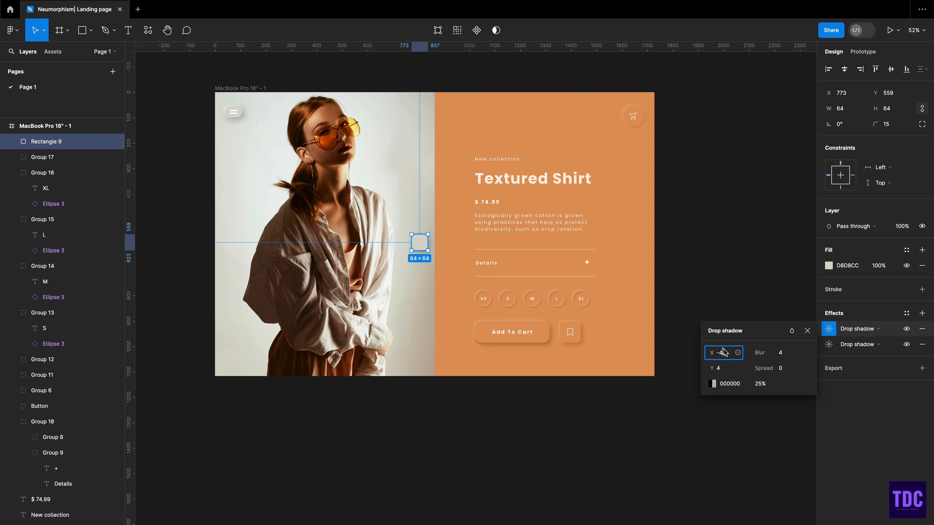
pyautogui.click(731, 371)
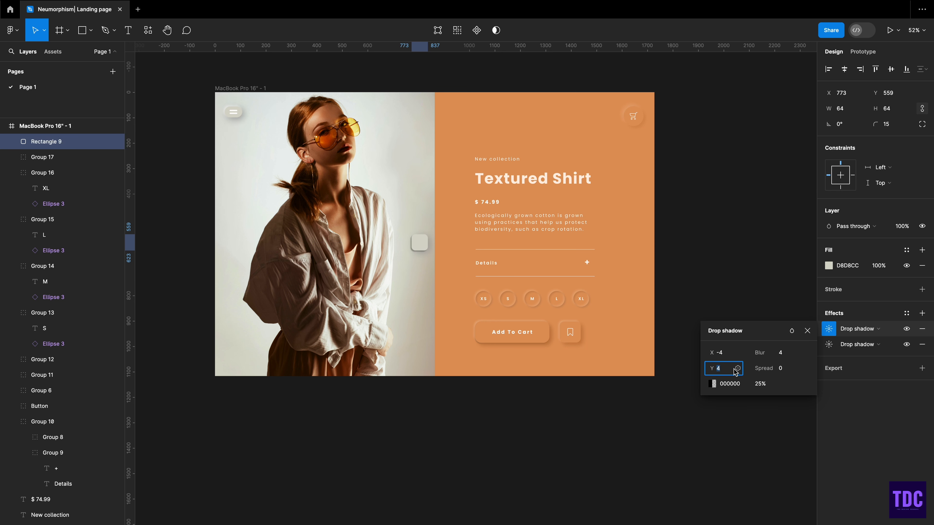
pyautogui.write('-4')
pyautogui.click(783, 359)
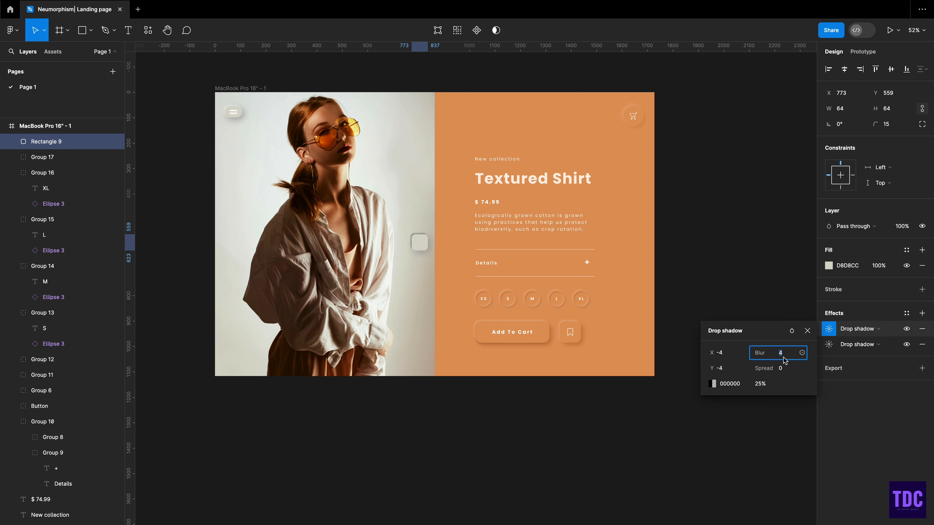
pyautogui.write('10.3')
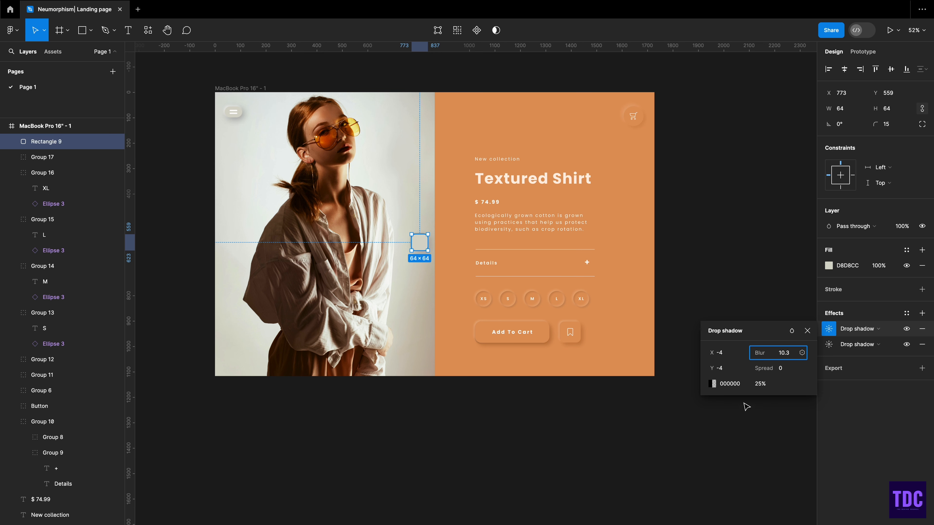
# Step: Color the square's second drop shadow FFFFFF and adjust its opacity
pyautogui.click(712, 383)
pyautogui.click(595, 472)
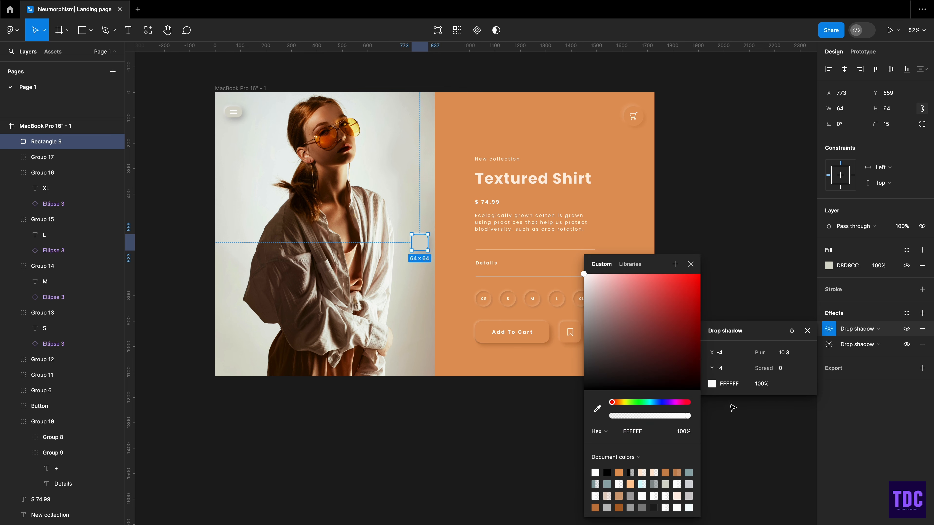
pyautogui.click(761, 384)
pyautogui.click(767, 423)
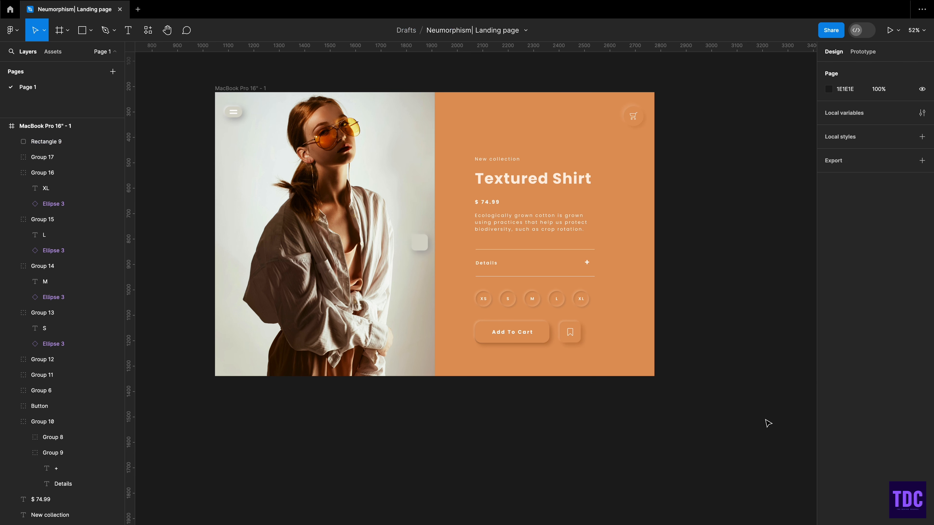
# Step: Paste the white chevron icon and move it onto the center of the square at the photo's right edge
pyautogui.click(422, 249)
pyautogui.hotkey('shift', 'Tab')
pyautogui.hotkey('shift', 'Tab')
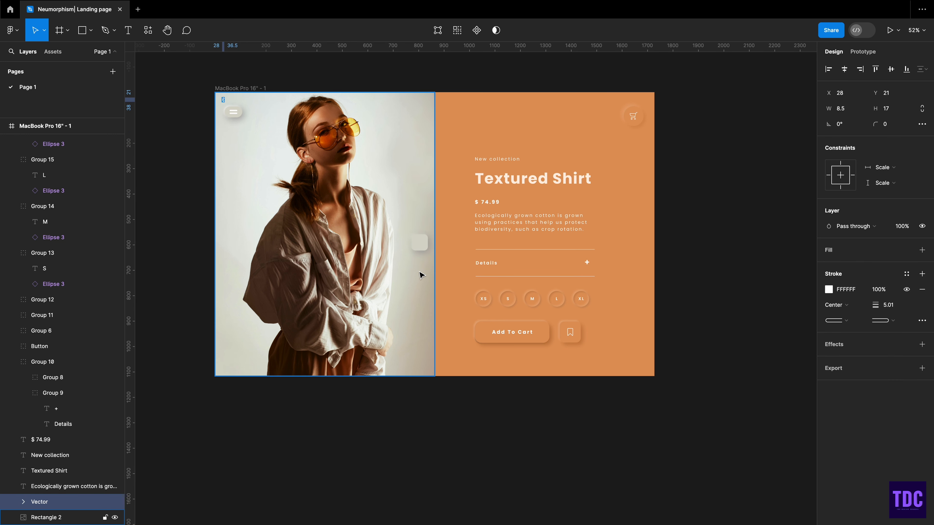
pyautogui.moveTo(218, 101); pyautogui.dragTo(418, 243)
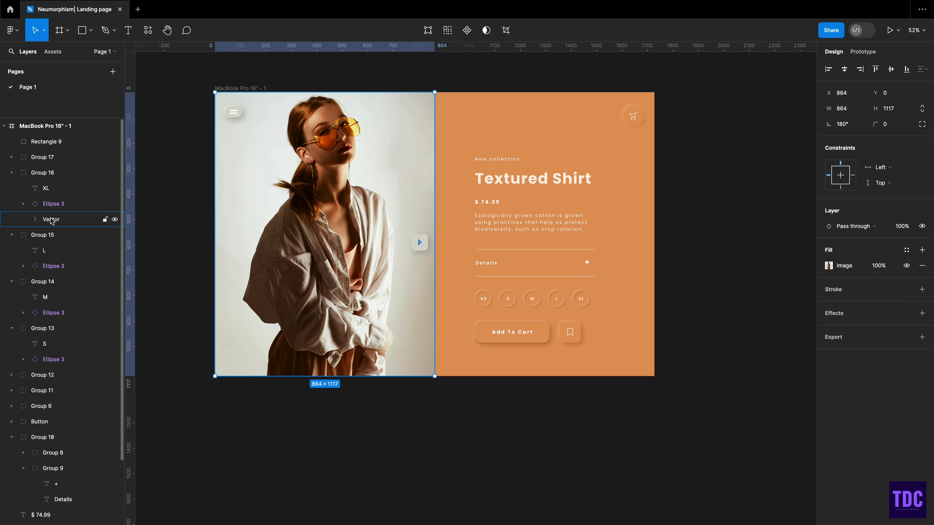
# Step: Move the chevron's layer out of the XL circle's group to the top of the frame, and select the chevron
pyautogui.moveTo(44, 137); pyautogui.dragTo(44, 135)
pyautogui.click(416, 242)
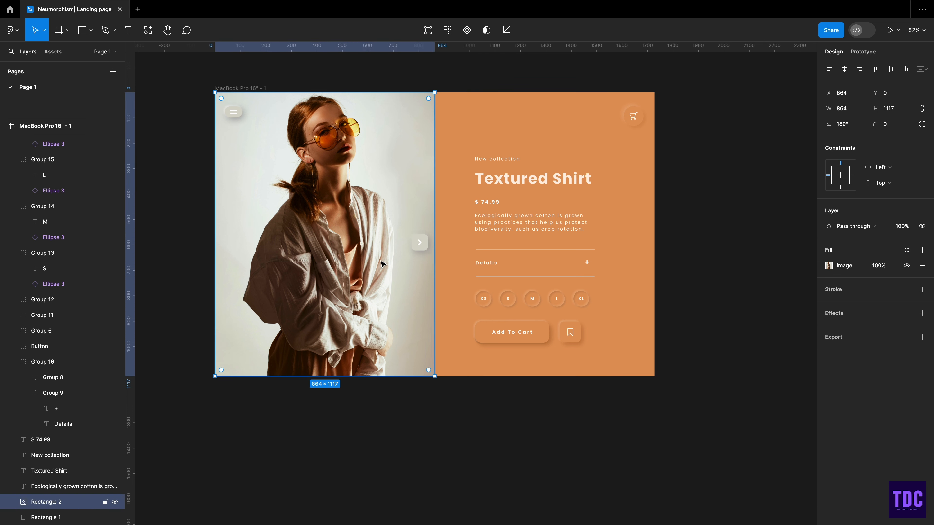
pyautogui.click(421, 245)
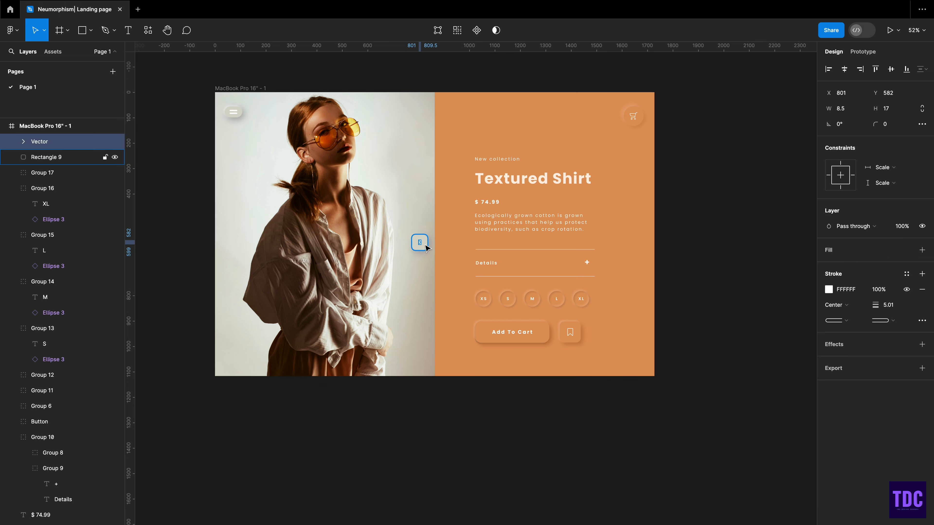
# Step: Group the white chevron with the square behind it at the photo's right edge
pyautogui.keyDown('shift'); pyautogui.click(425, 246); pyautogui.keyUp('shift')
pyautogui.rightClick(425, 246)
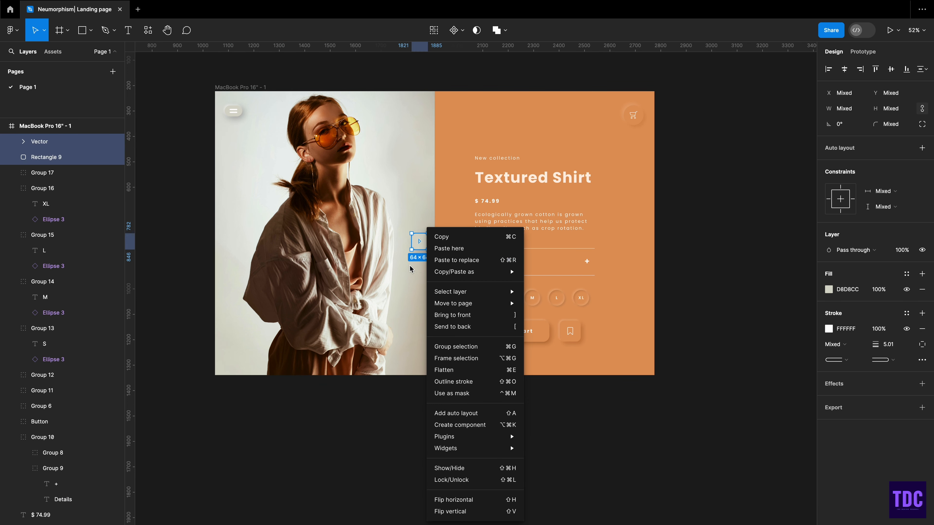
pyautogui.click(456, 346)
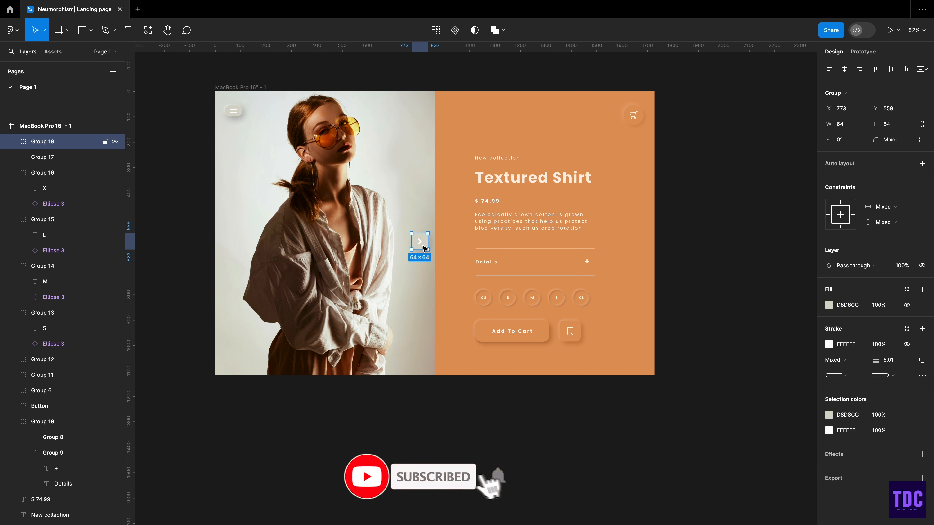
# Step: Duplicate the arrow button group to the photo's left edge and flip the copy's chevron horizontally
pyautogui.moveTo(424, 247); pyautogui.dragTo(236, 241)
pyautogui.doubleClick(234, 241)
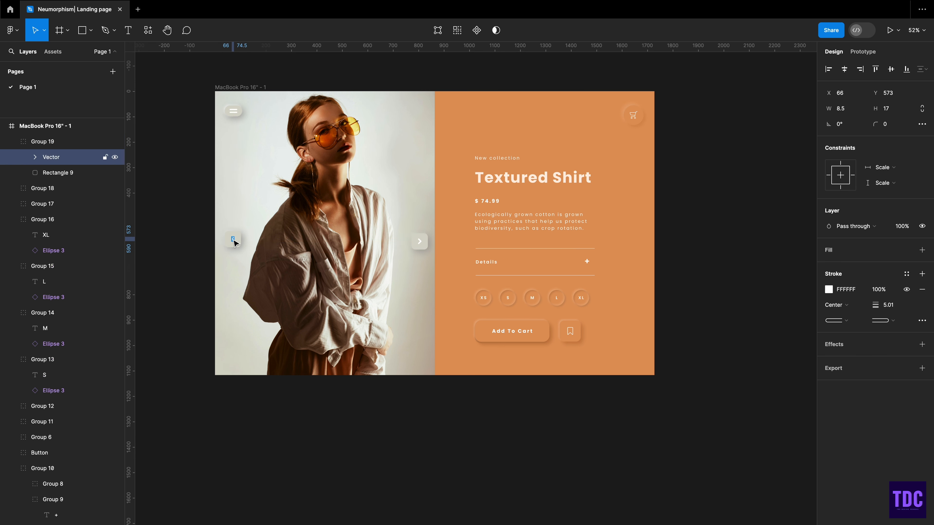
pyautogui.rightClick(235, 241)
pyautogui.click(262, 500)
pyautogui.click(419, 309)
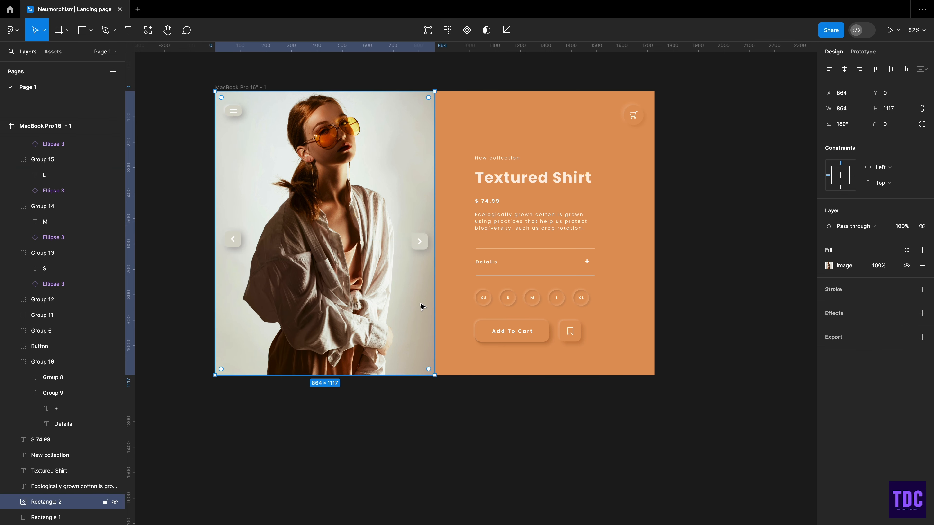
pyautogui.click(688, 146)
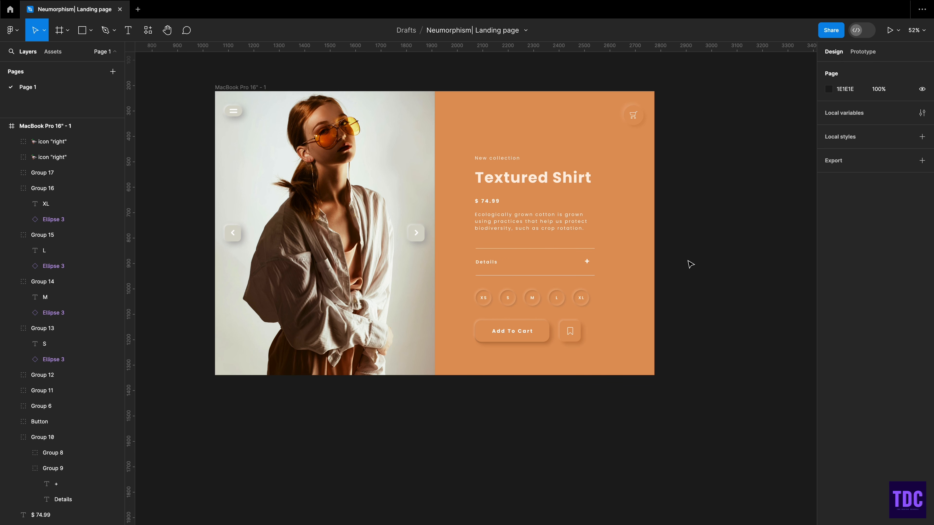
# Step: Collapse the MacBook Pro 16" - 1 frame's layers in the layer list
pyautogui.hscroll(1, 691, 265)
pyautogui.click(4, 126)
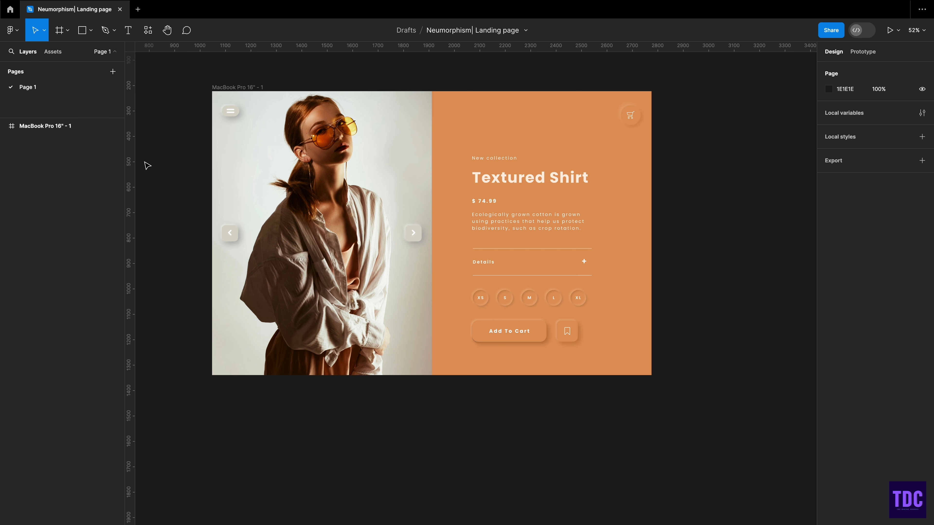